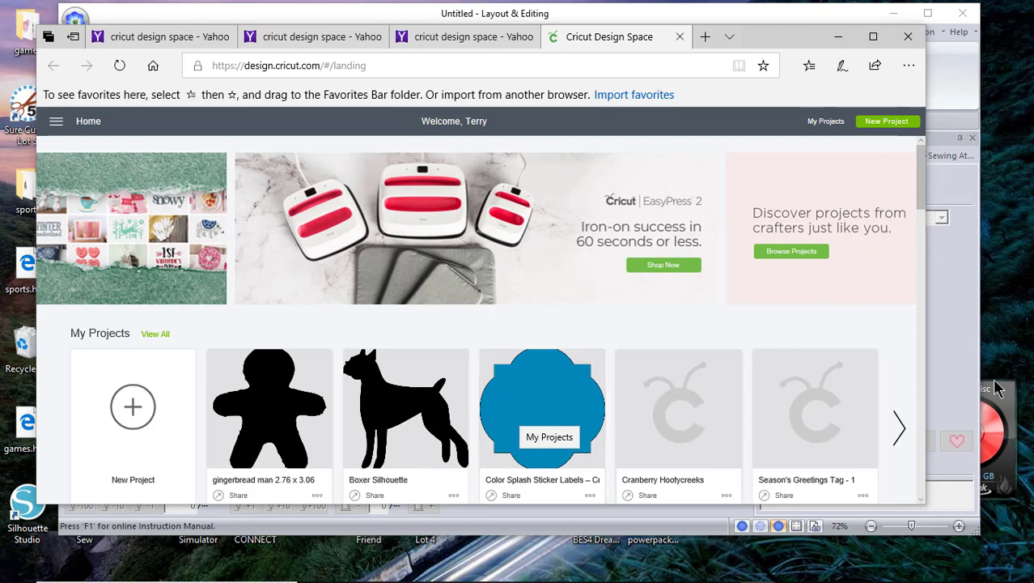
Step: Bring the PE Design Layout & Editing window in front of Cricut Design Space
left_click(956, 376)
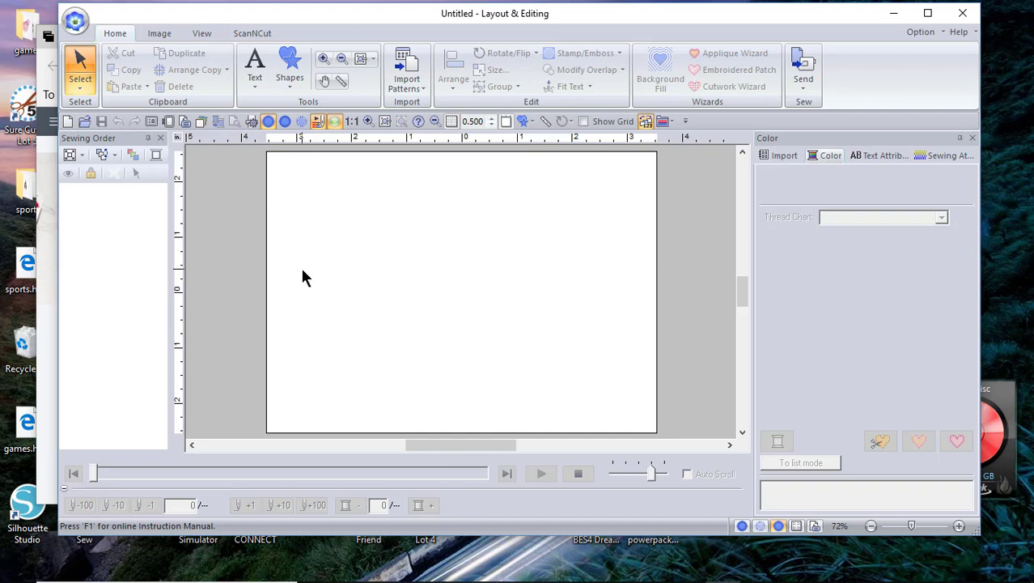
Step: Draw a yellow crescent moon, about 3.06 x 3.12 inches, in the page centre
left_click(285, 80)
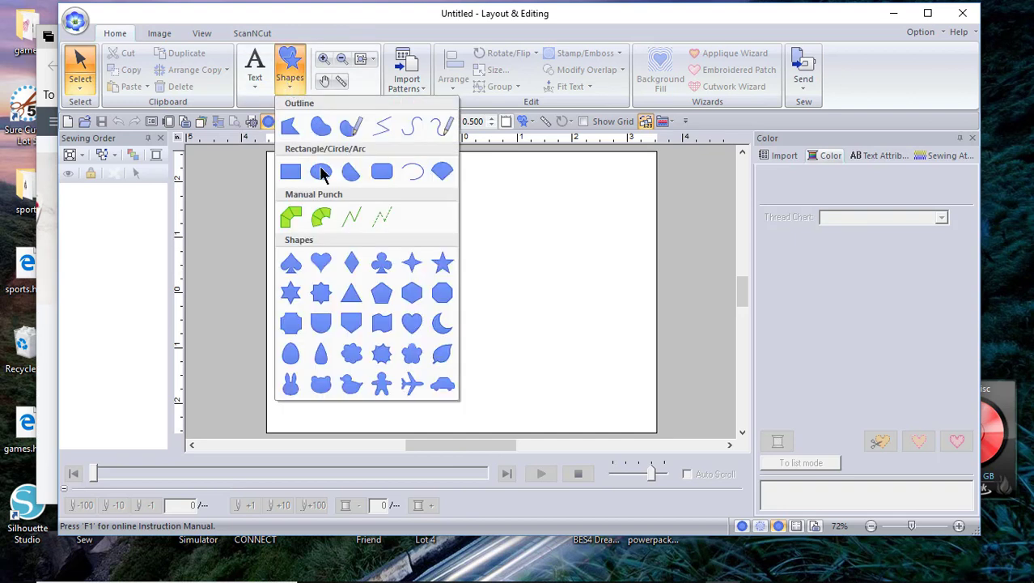
left_click(440, 326)
left_click_drag(376, 205, 490, 369)
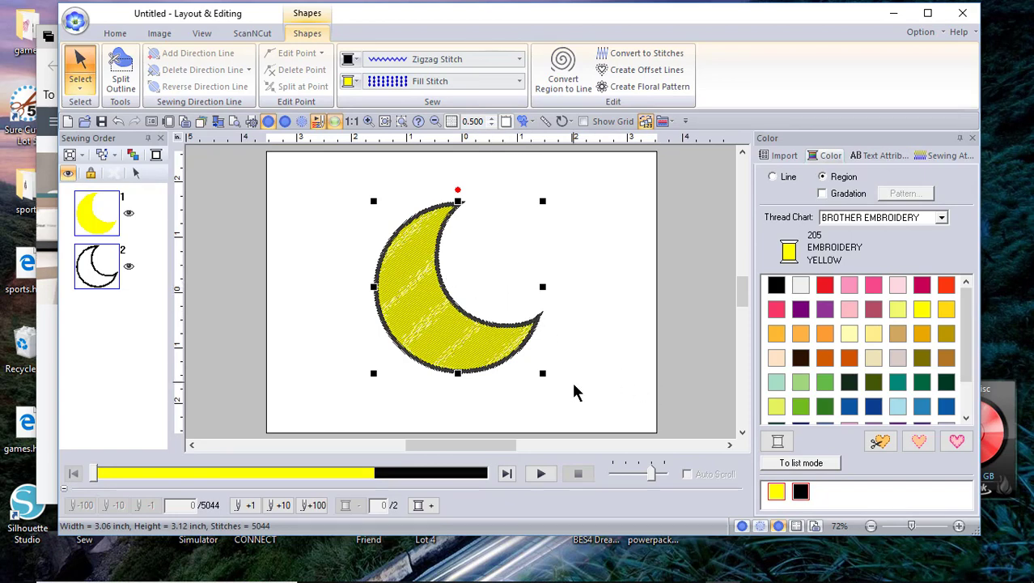
Step: Convert the moon to an applique with V Stitch tack-down and Zigzag covering stitches
left_click(116, 34)
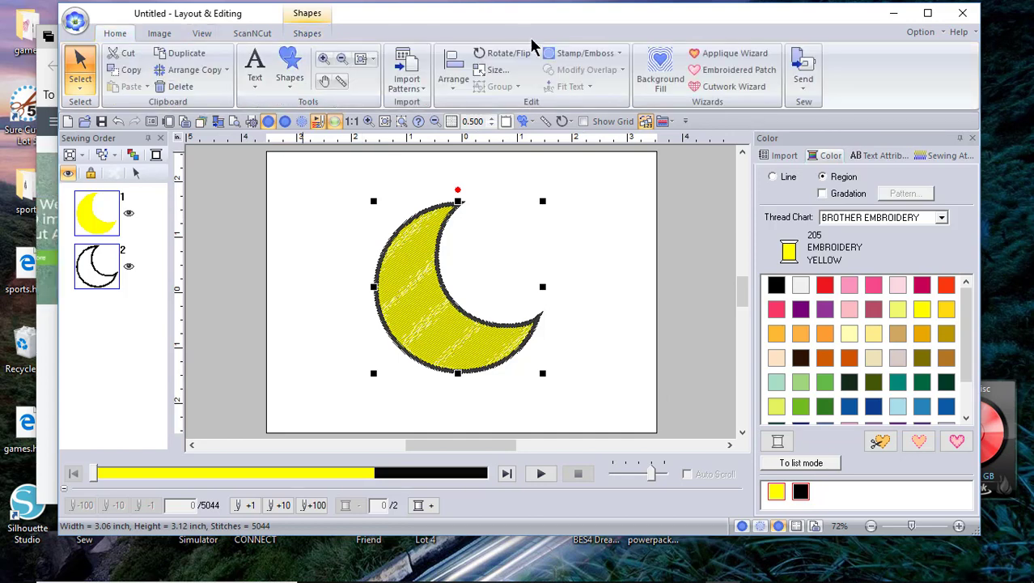
left_click(717, 53)
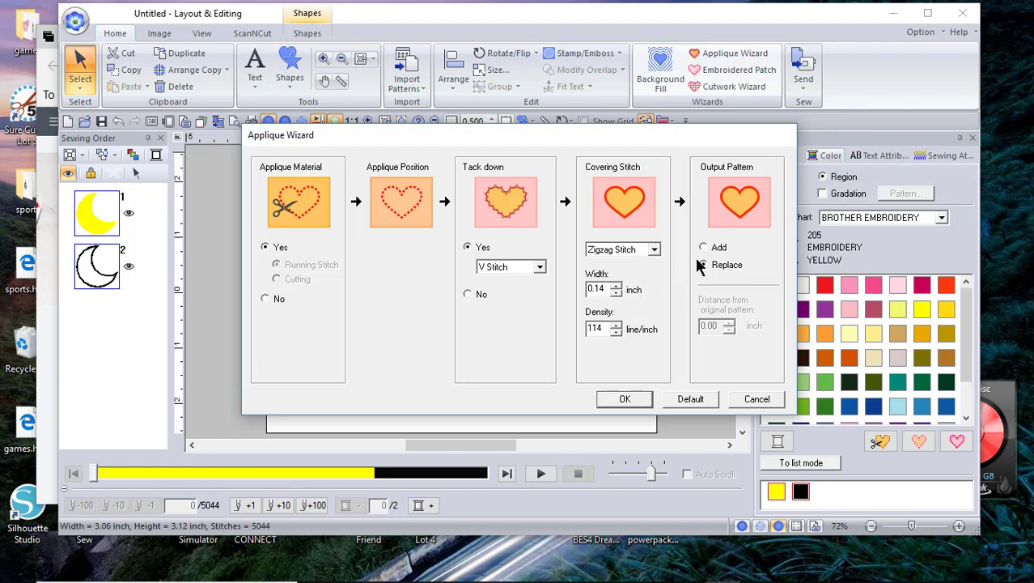
left_click(621, 399)
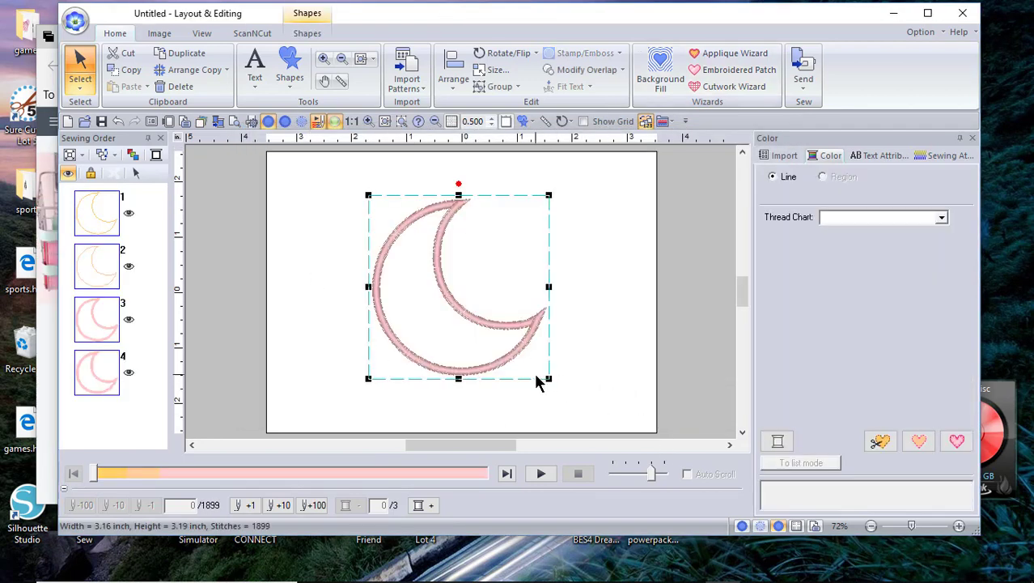
Step: Set the applique material cutting line to 900 Embroidery Black thread
left_click(296, 242)
left_click(102, 233)
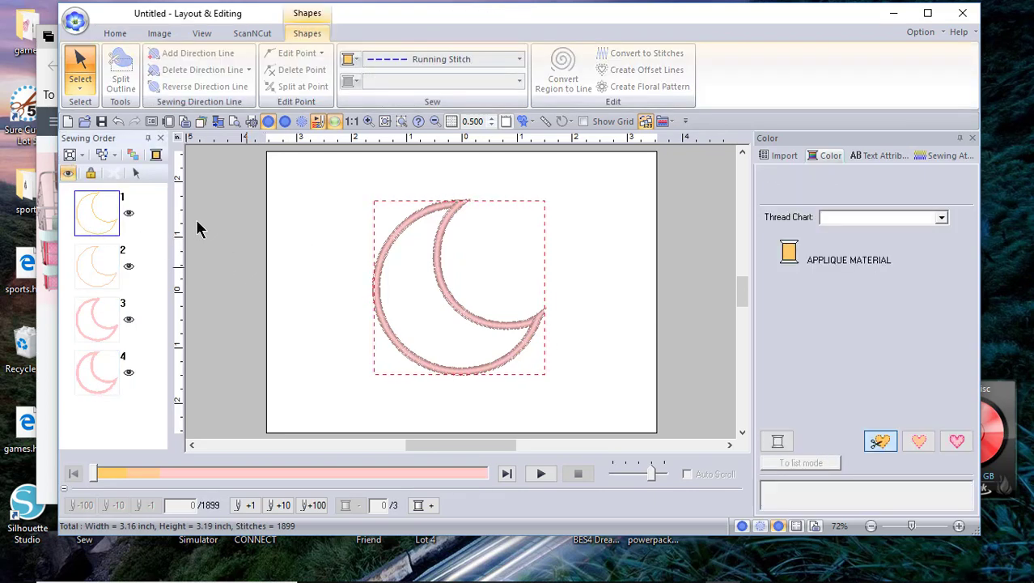
left_click(136, 173)
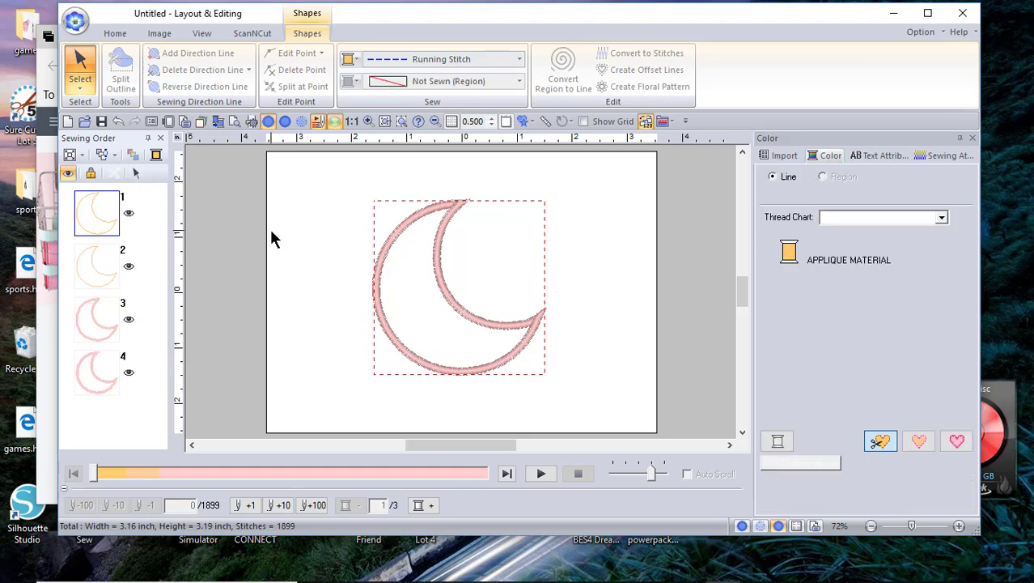
left_click(352, 60)
left_click(348, 93)
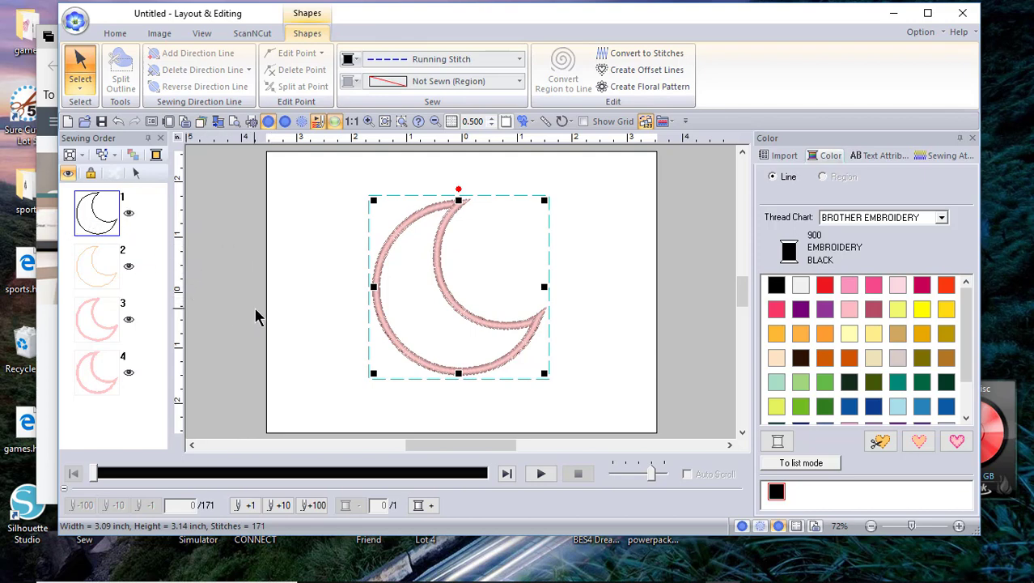
Step: Start a new design with Ctrl+N, then cancel to keep the moon design open
left_click(115, 34)
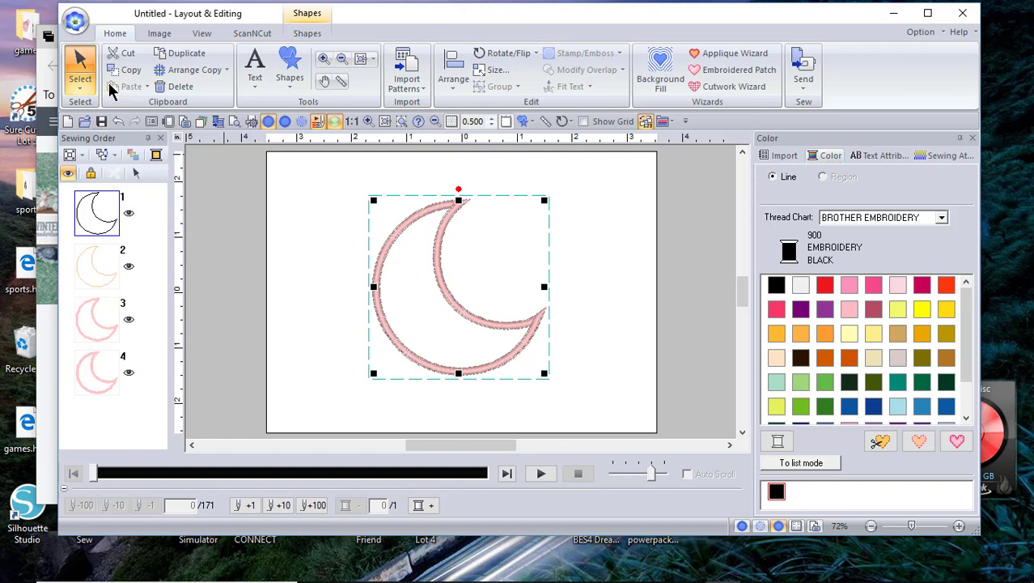
key("ctrl+n")
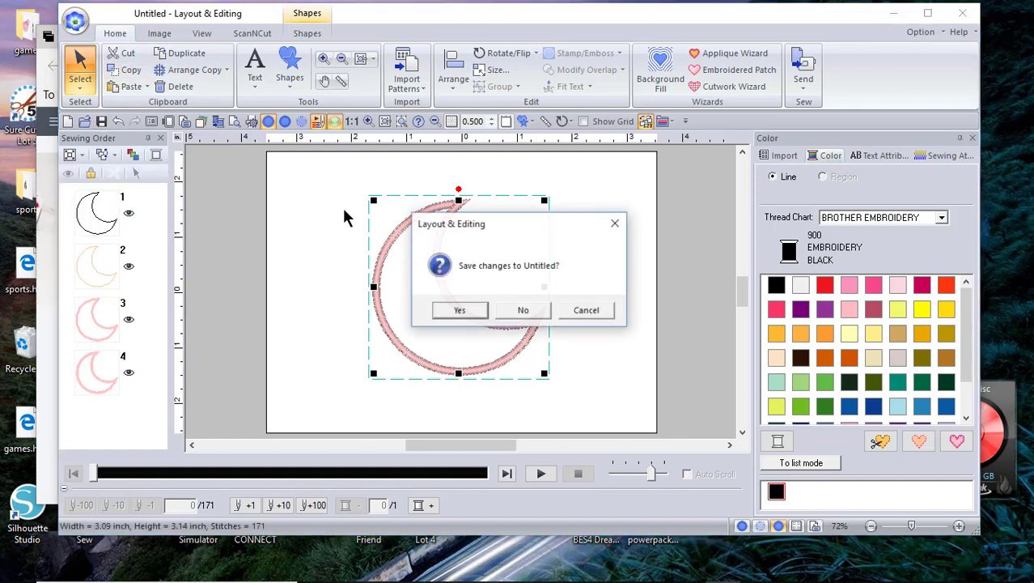
left_click(584, 313)
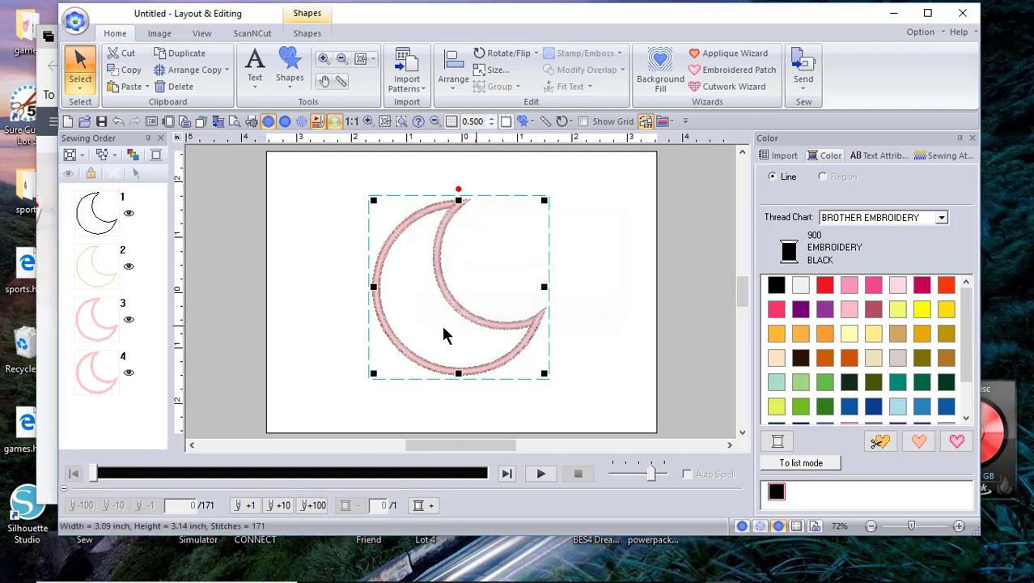
Step: Save the design as 'moon applique 3.16 x 3.19.pes'
left_click(283, 382)
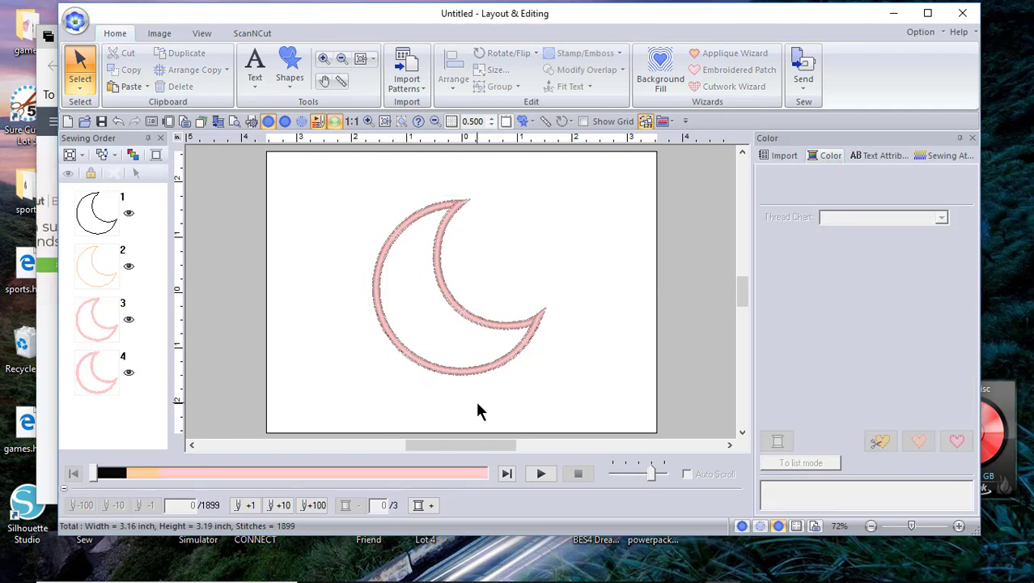
left_click(74, 22)
left_click(111, 158)
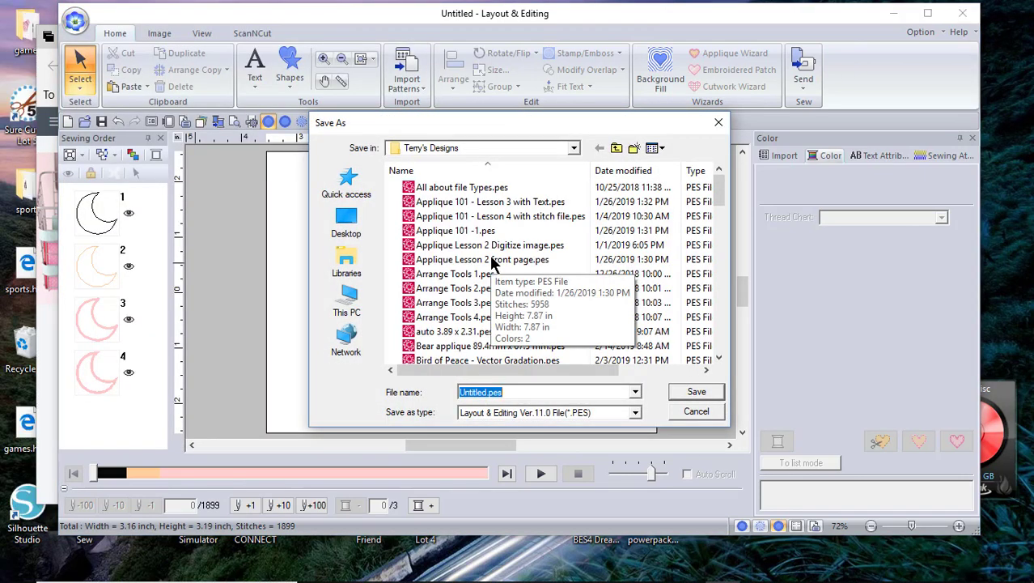
type("moon appli")
key("BackSpace")
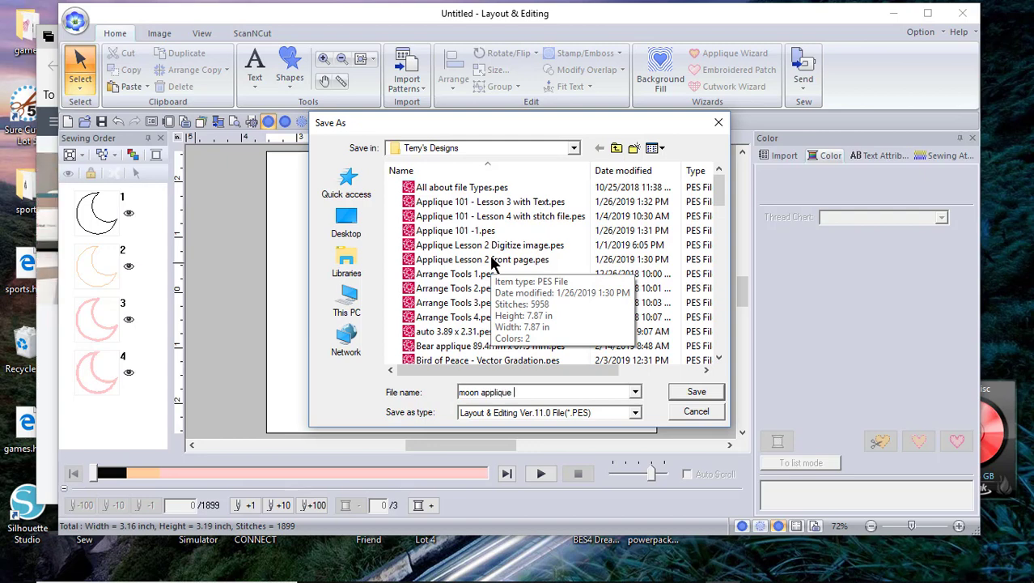
type("que 3.16 x 3.19")
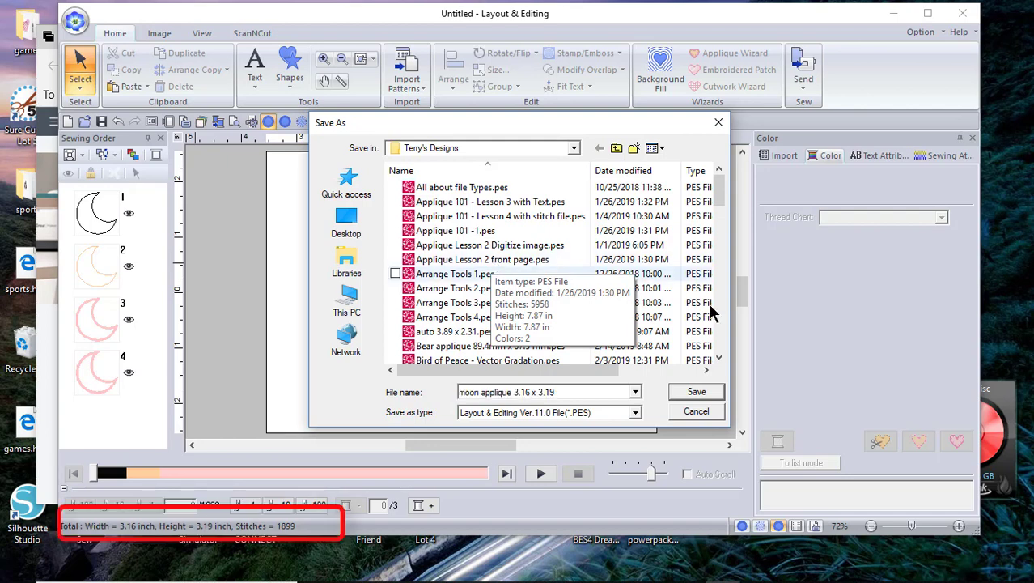
left_click(681, 392)
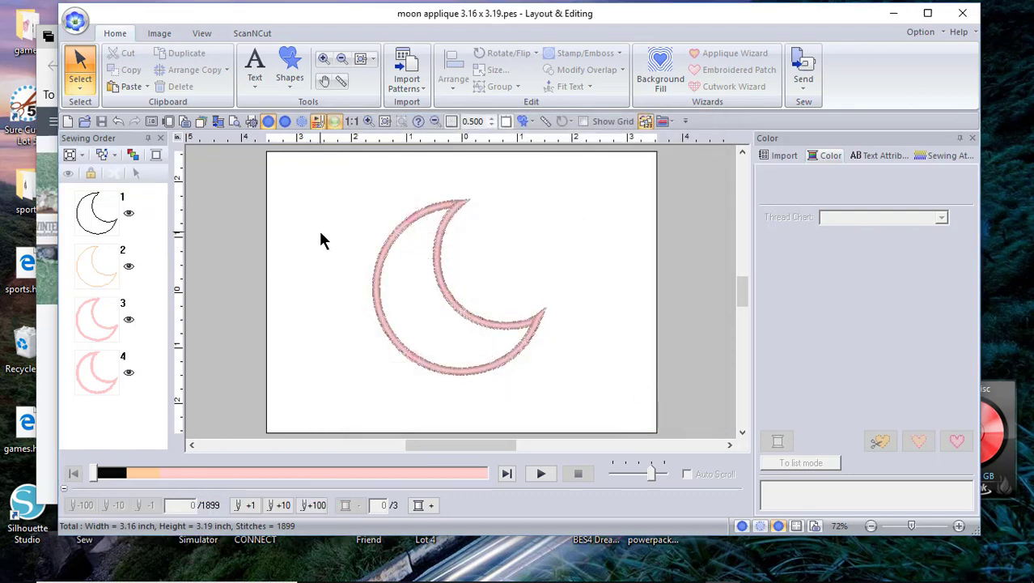
Step: Paste the moon's black outline into a new empty design, then search Windows for 'sni'
left_click(379, 268)
left_click(74, 22)
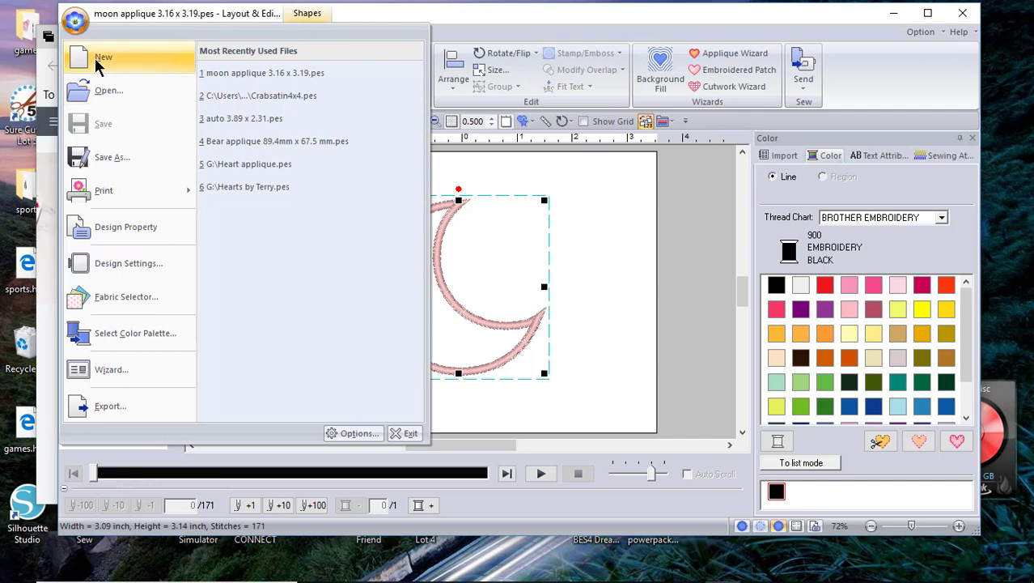
left_click(97, 58)
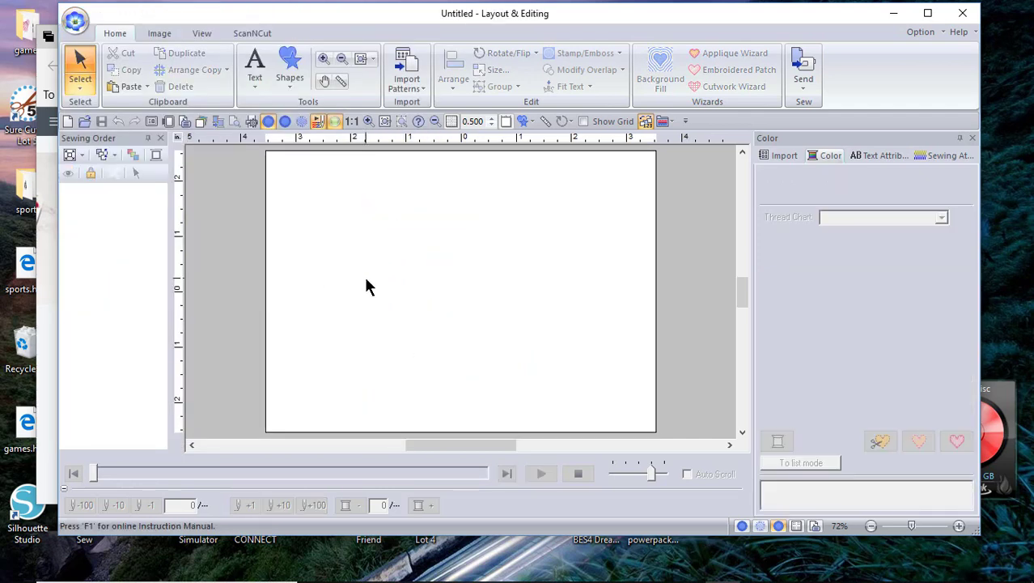
left_click(130, 86)
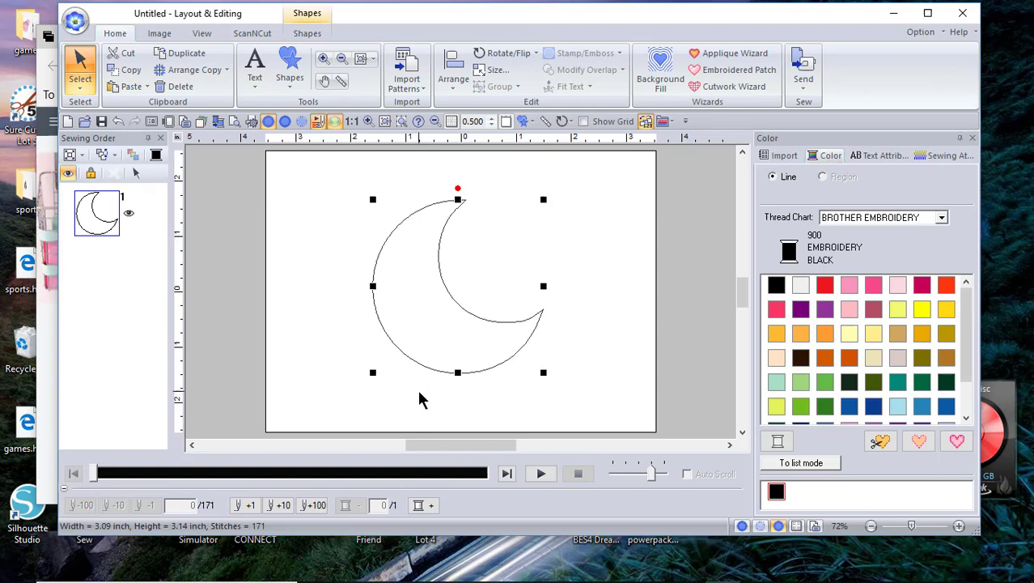
left_click(315, 365)
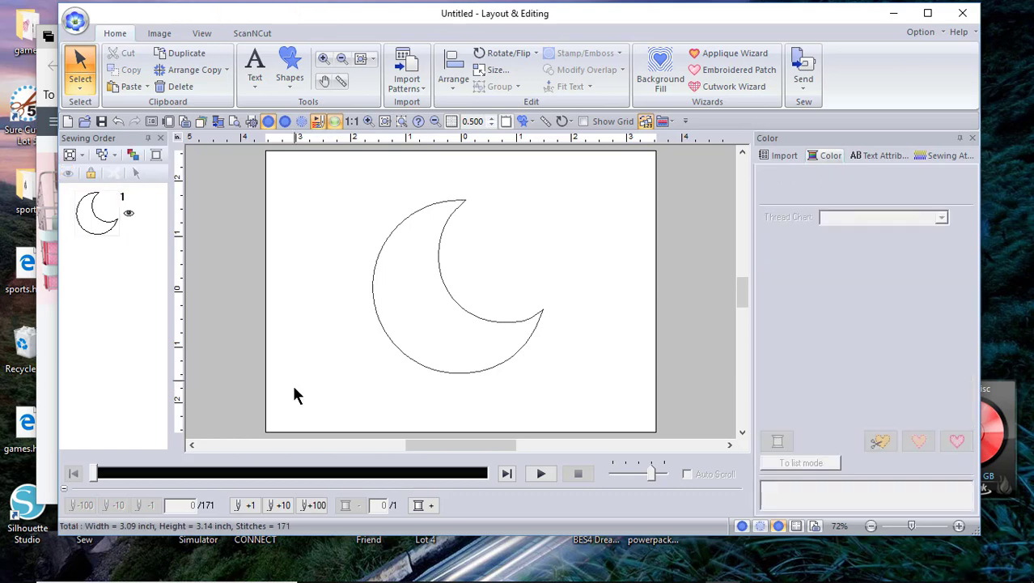
left_click(83, 569)
type("sni")
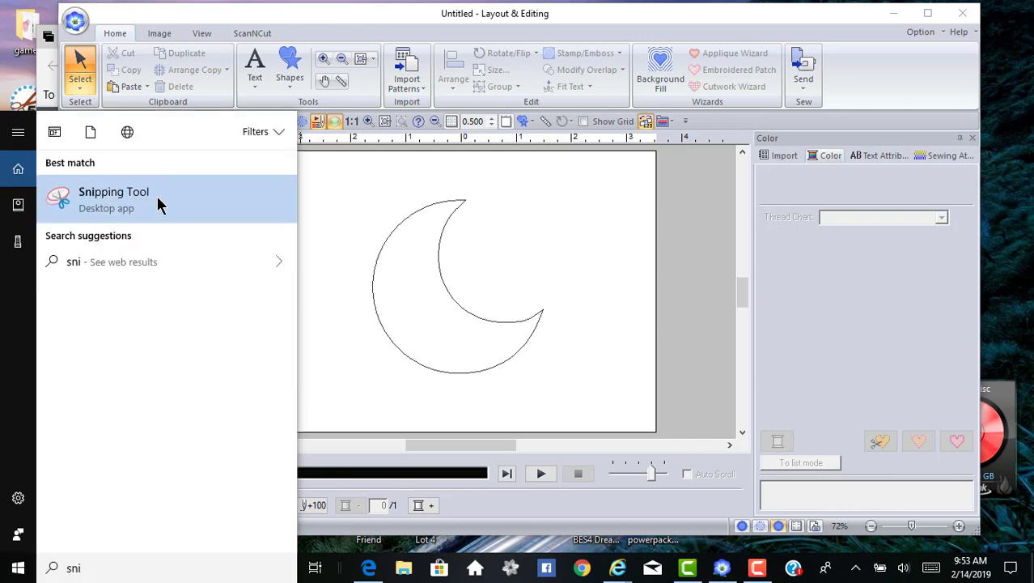
Step: Launch Snipping Tool and snip a rectangle around the moon outline
left_click(159, 205)
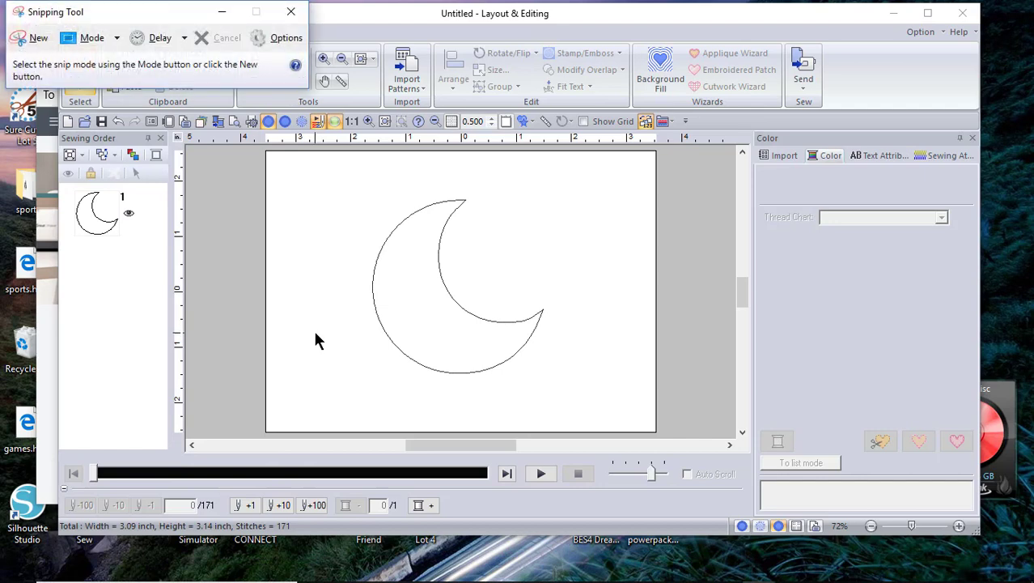
left_click(37, 38)
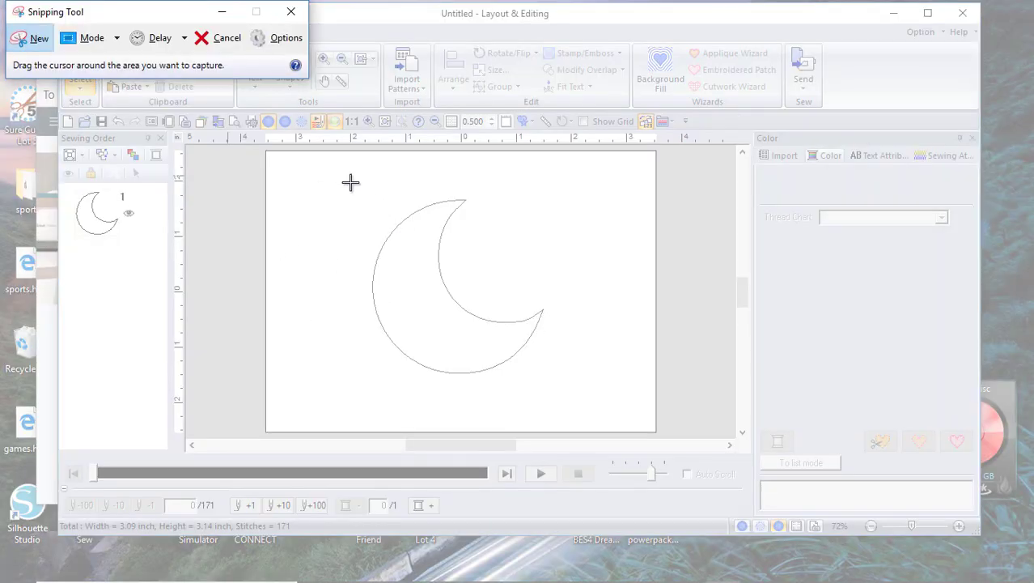
left_click_drag(352, 188, 570, 395)
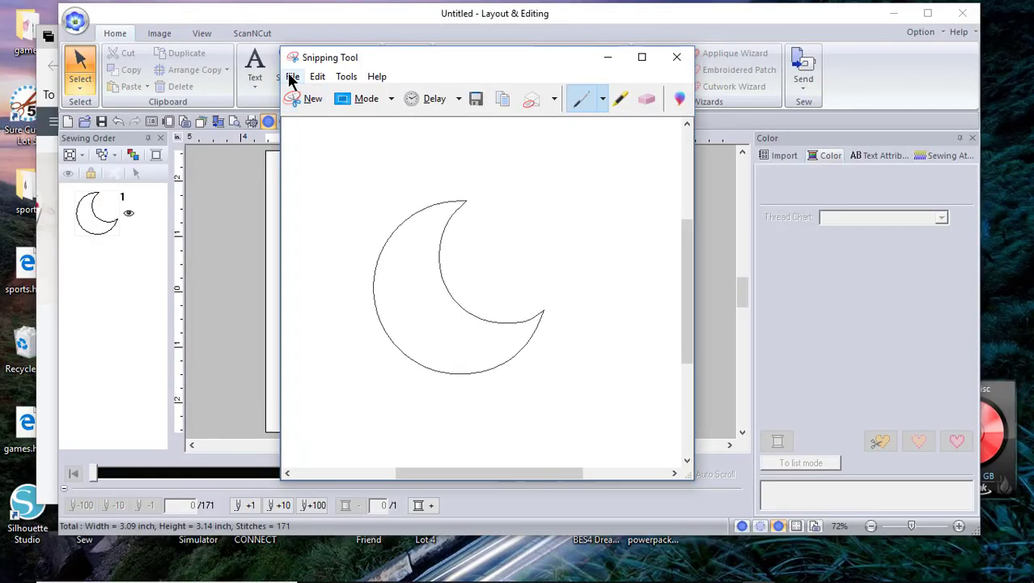
Step: Save the snip as 'moon 3.09 x 3.14' PNG in Pictures > My Artwork
left_click(291, 78)
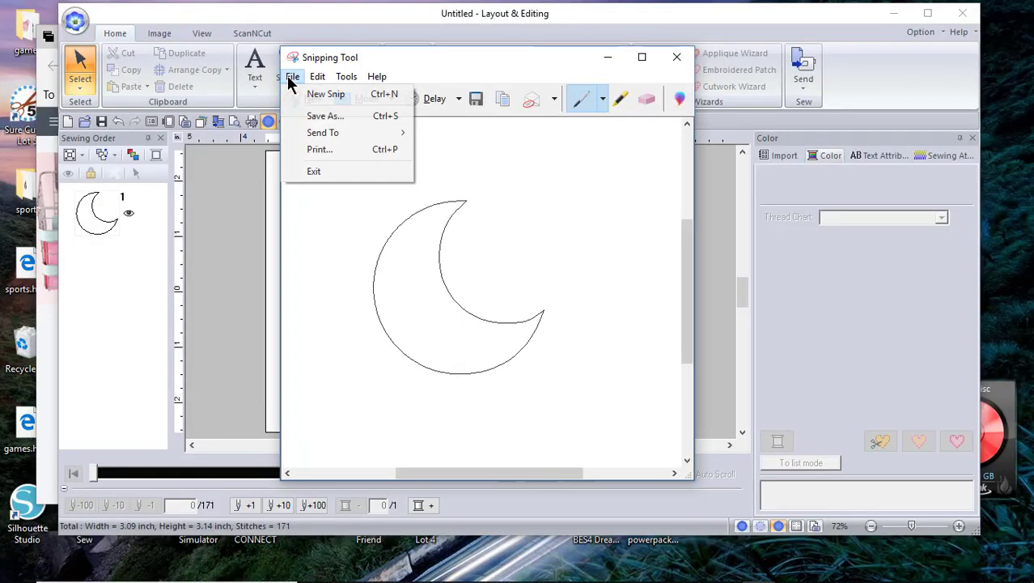
left_click(324, 116)
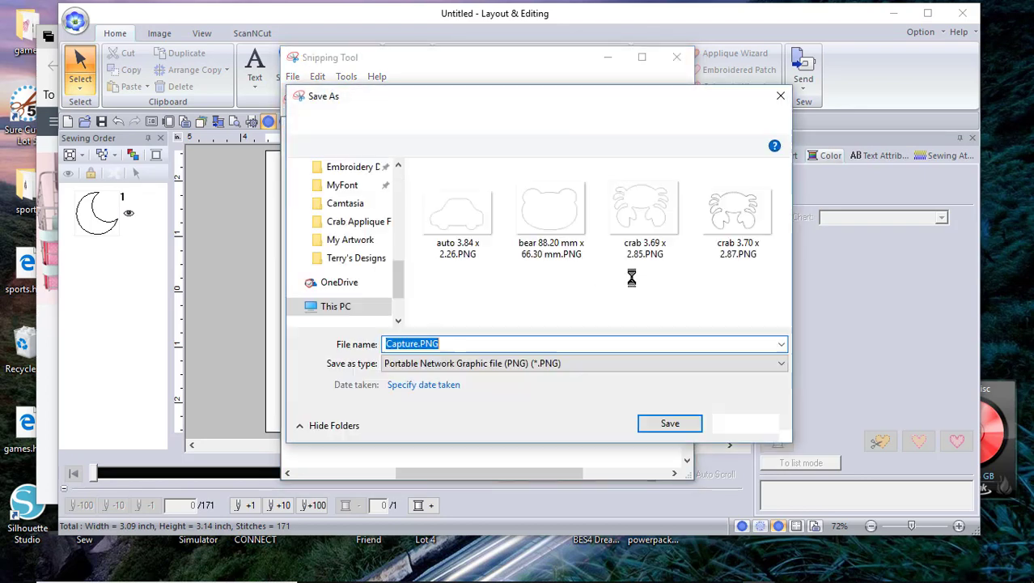
type("moon ")
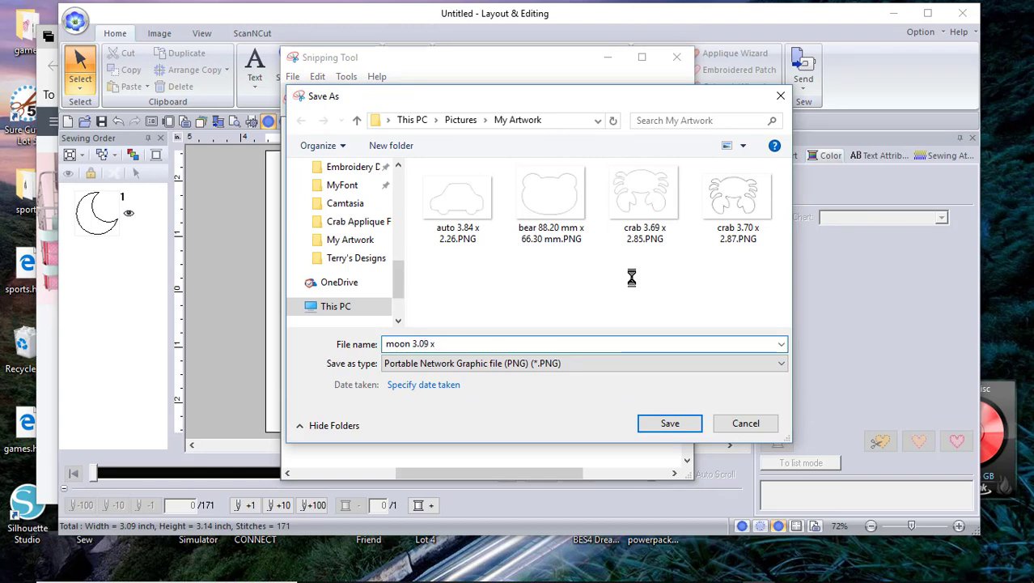
type("3.09 x 3.14")
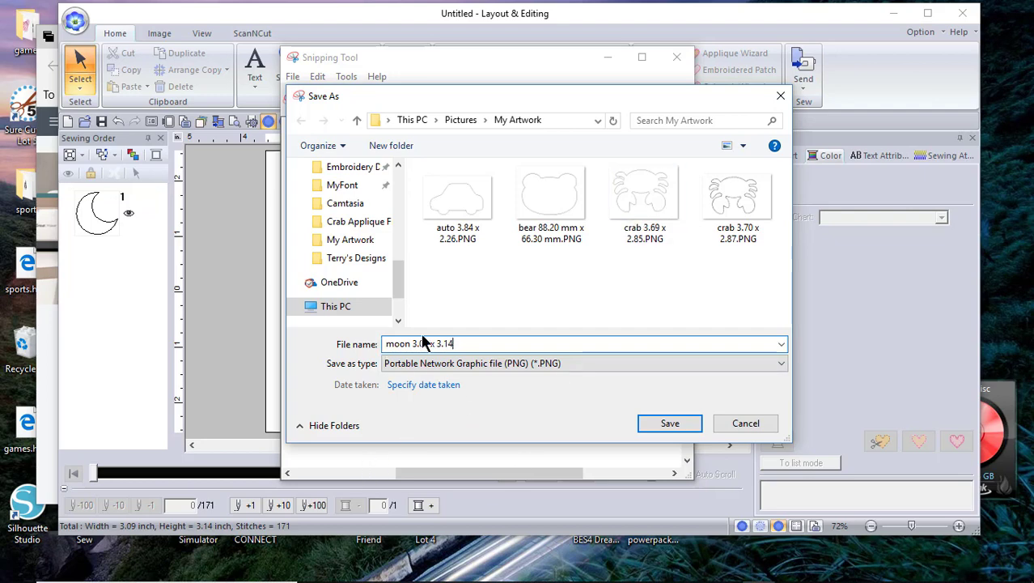
left_click(670, 425)
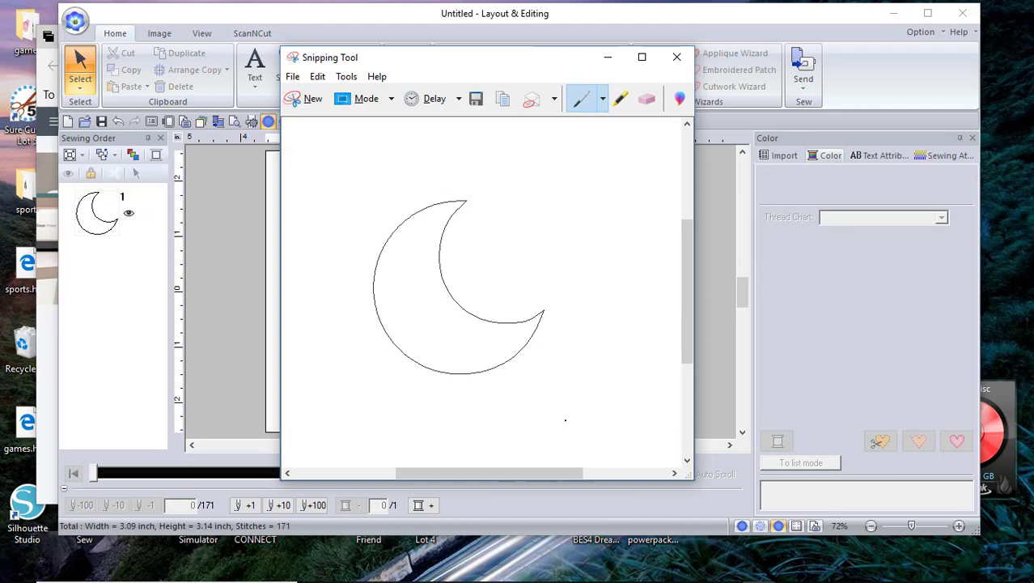
Step: Upload 'moon 3.09 x 3.14.PNG' to Cricut Design Space as a Moderately complex image
left_click(45, 442)
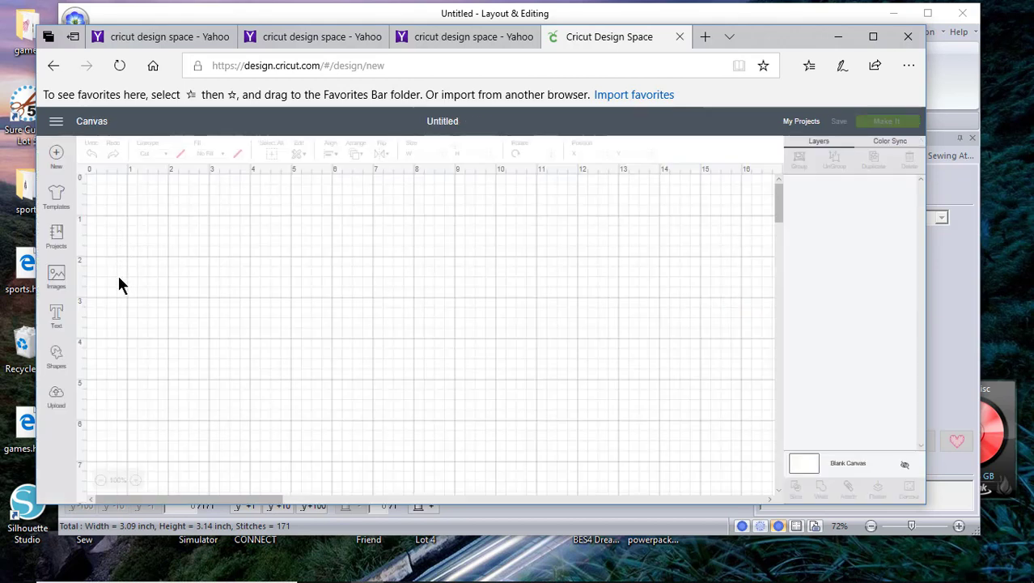
left_click(56, 397)
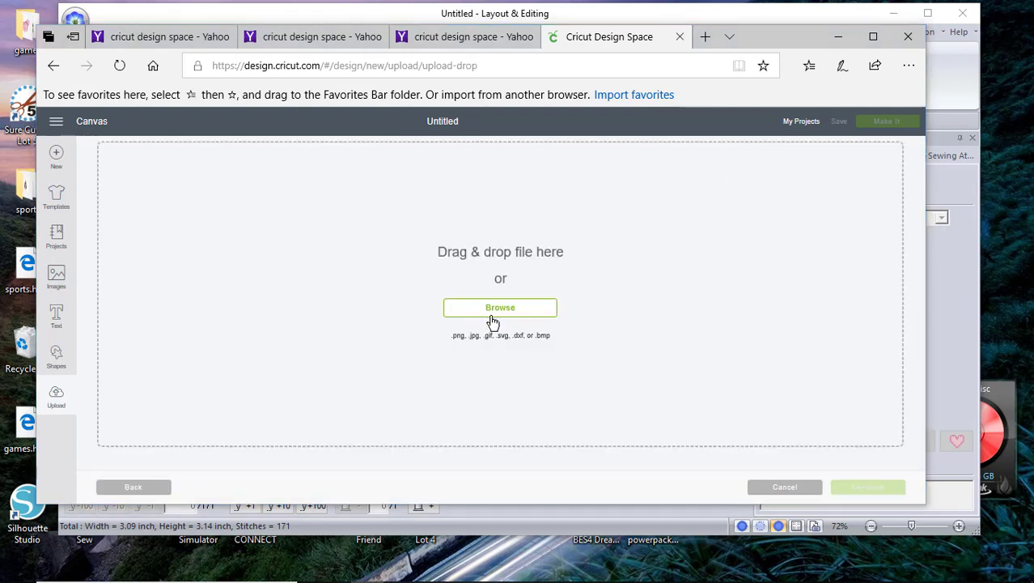
left_click(493, 321)
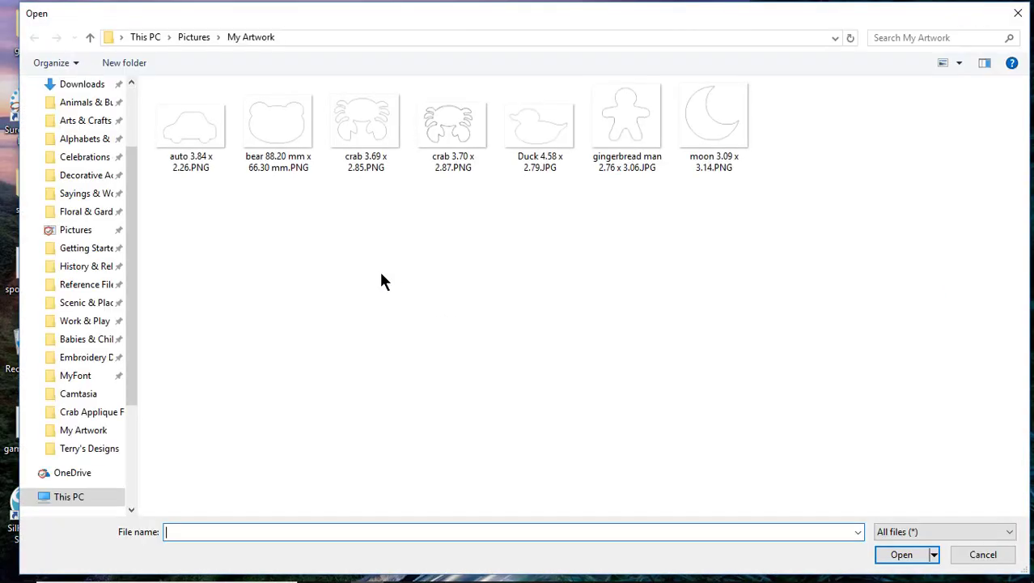
left_click(727, 136)
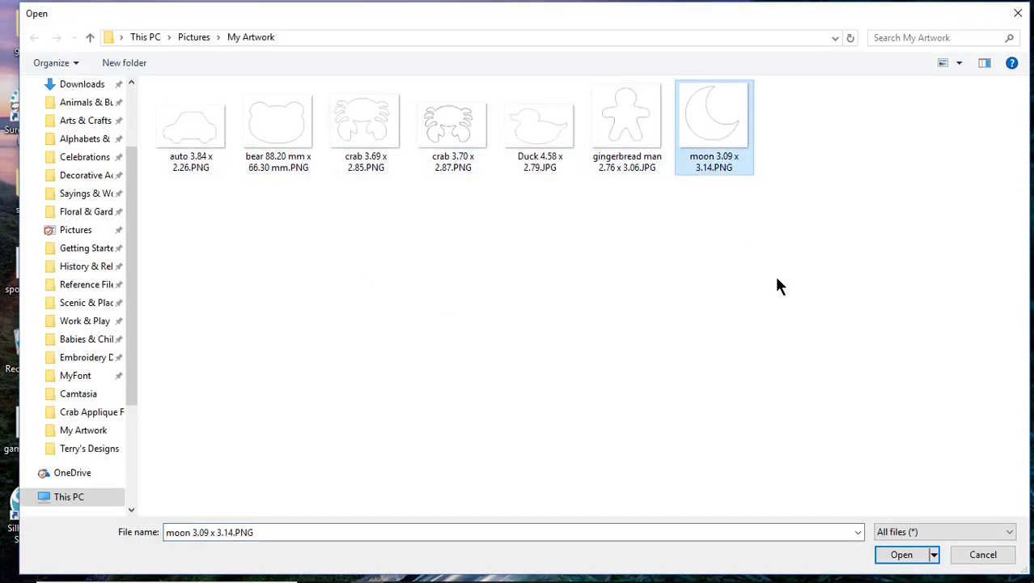
left_click(905, 556)
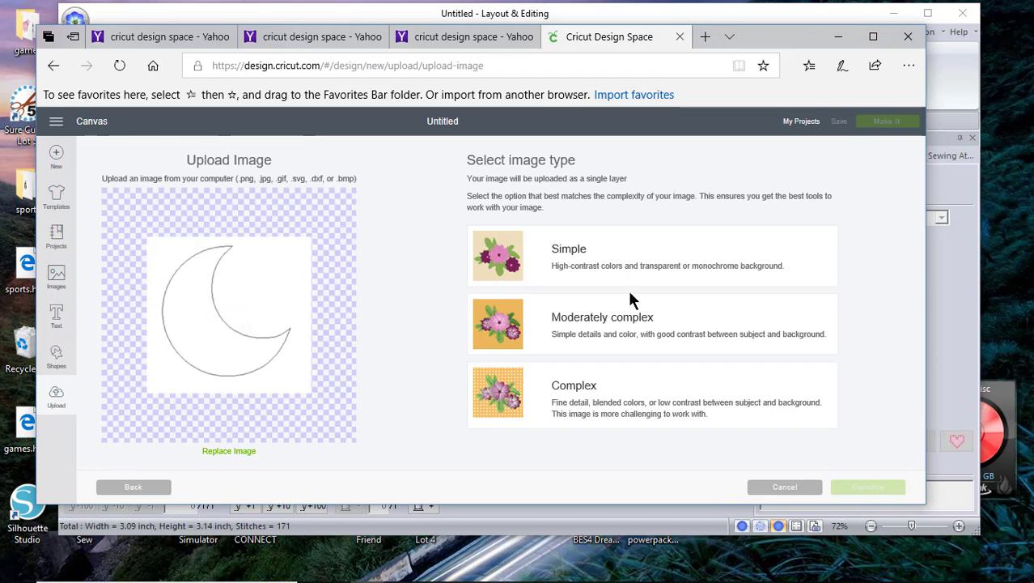
left_click(619, 327)
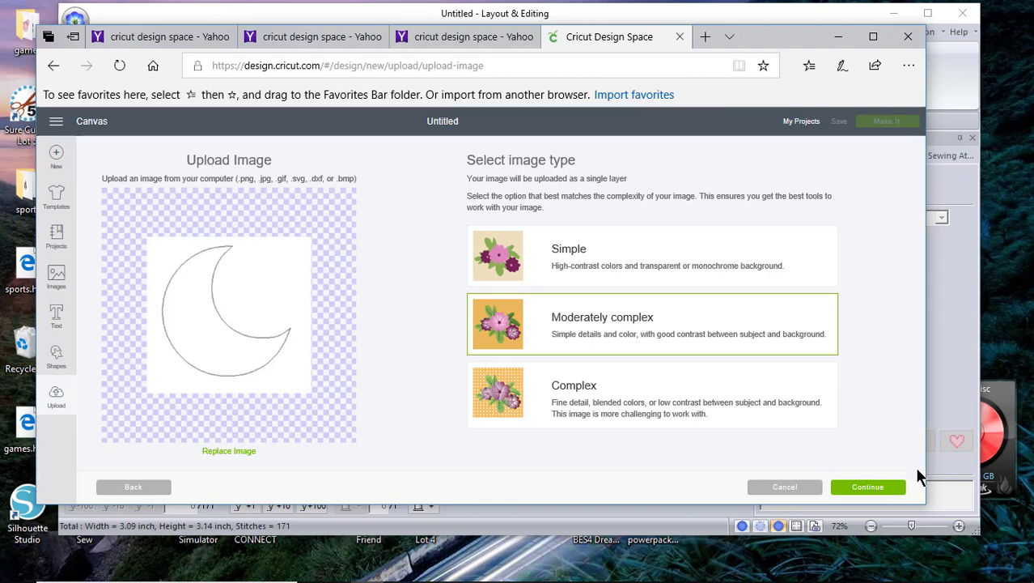
Step: Set Reduce colors to 2 and erase the white background around the moon
left_click(833, 485)
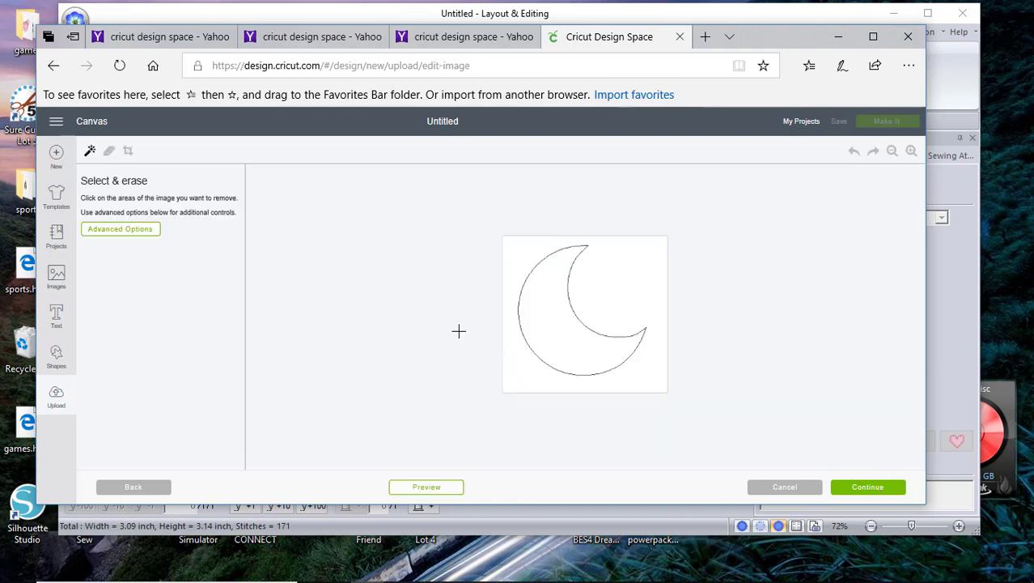
left_click(119, 230)
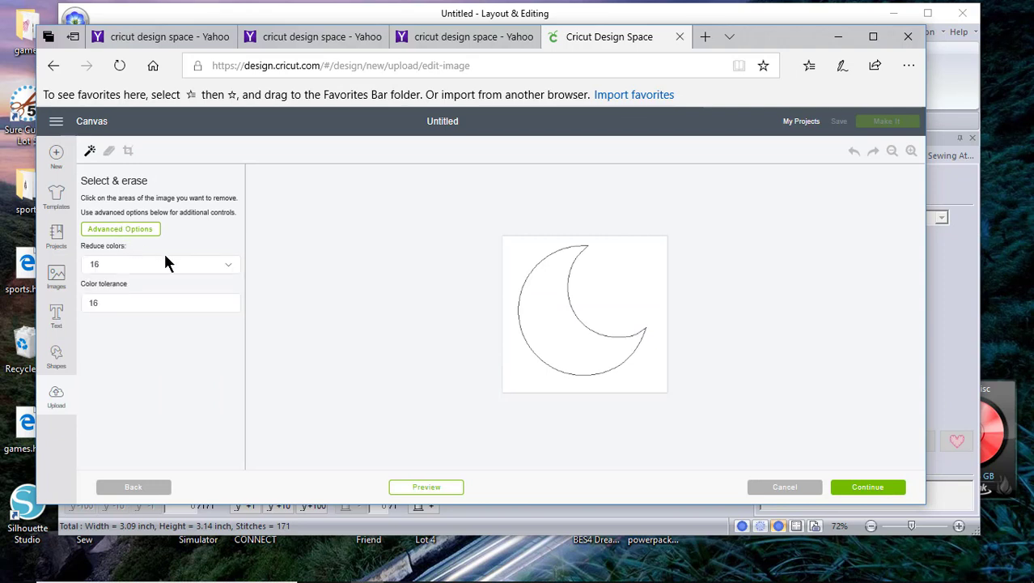
left_click(221, 261)
left_click(102, 135)
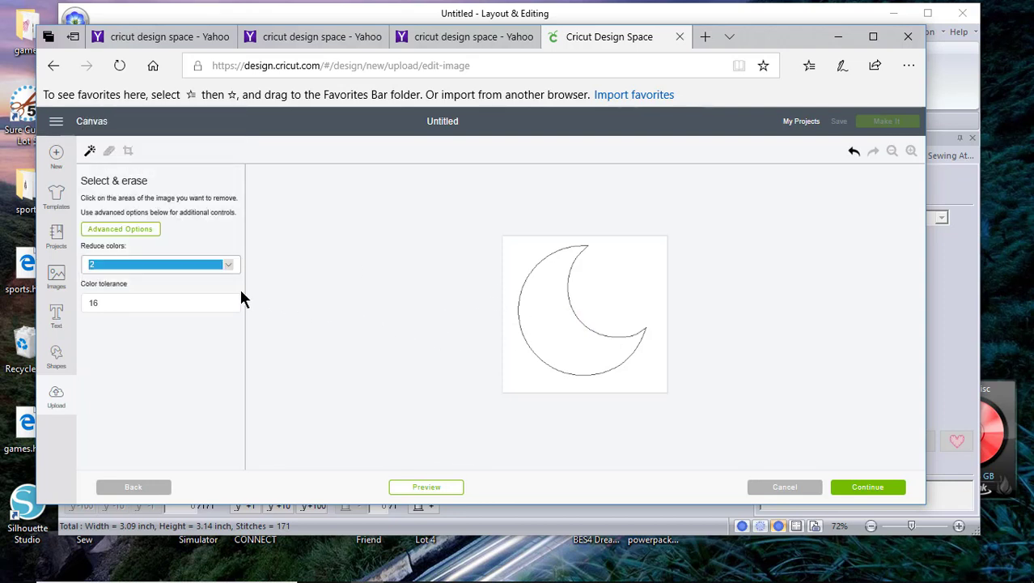
left_click(626, 272)
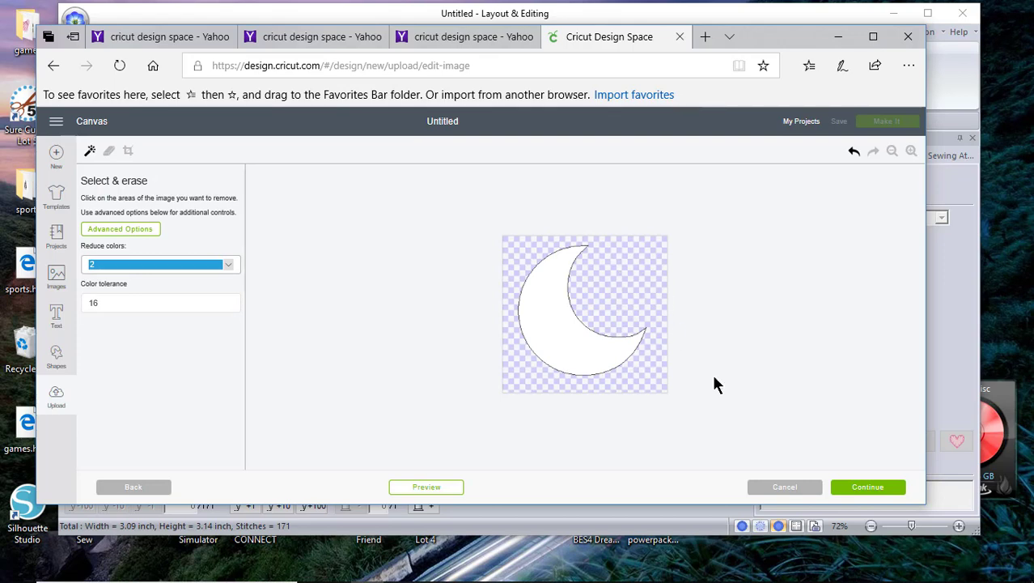
Step: Save the moon upload as a Cut image with the tags 'moon, applique'
left_click(858, 489)
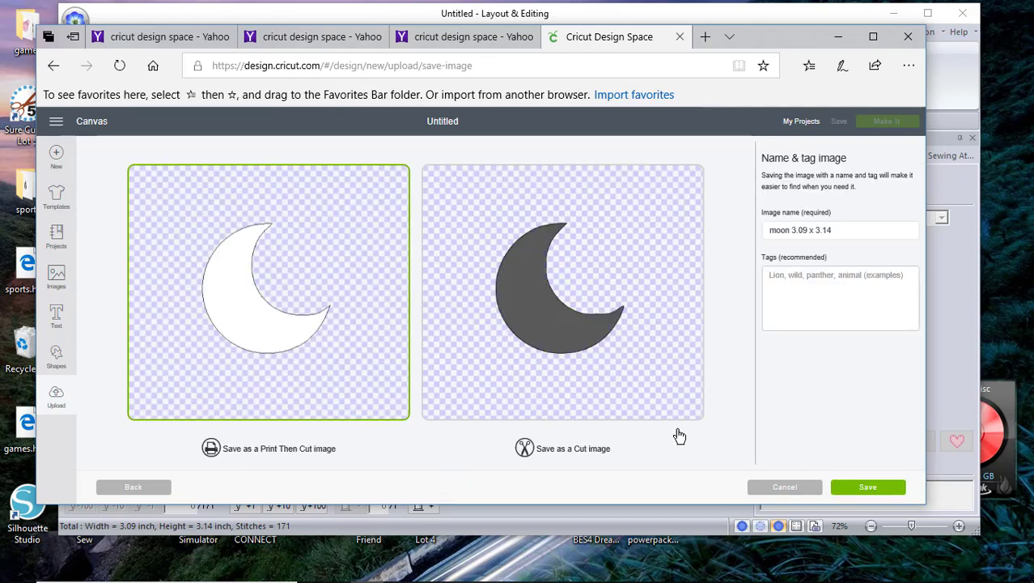
left_click(568, 451)
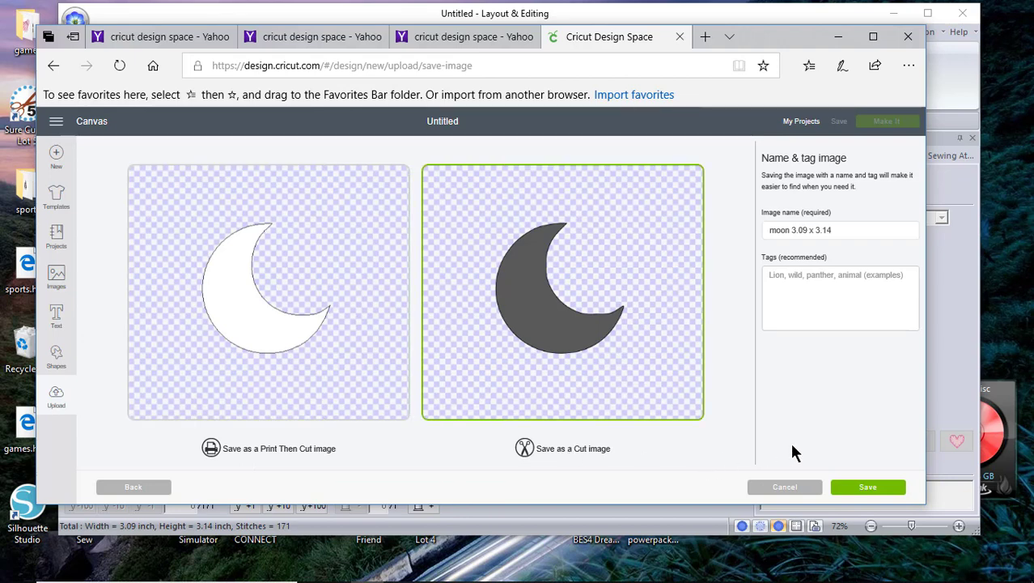
left_click(785, 294)
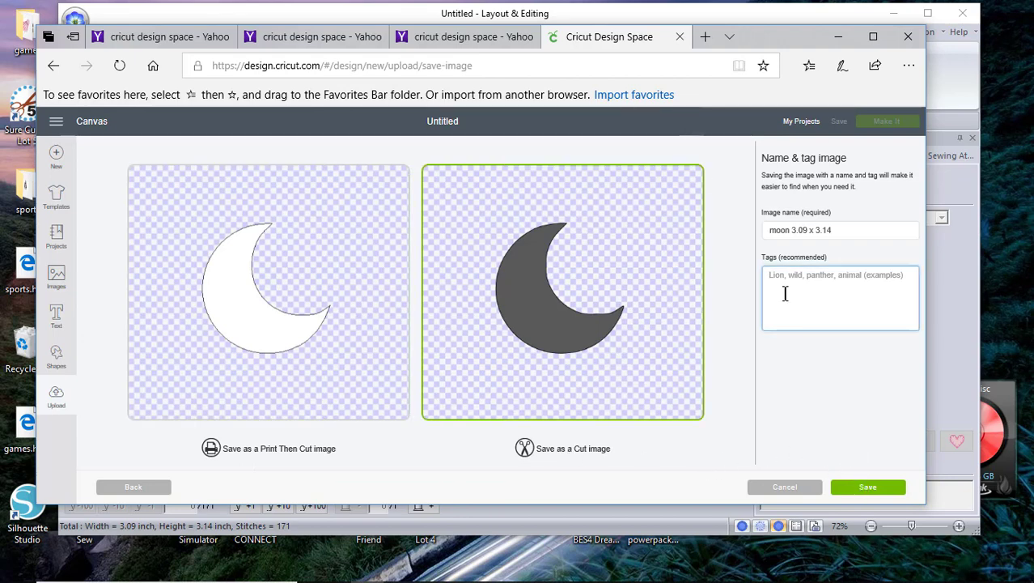
type("moo")
type("n, applique")
left_click(864, 487)
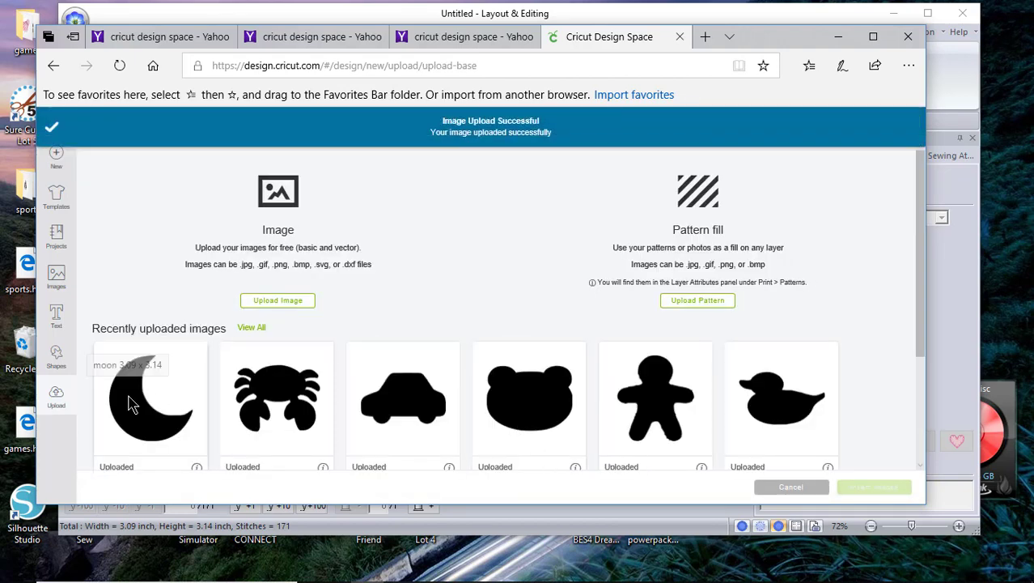
Step: Add the moon from recent uploads to the canvas and unlock its proportions
left_click(134, 403)
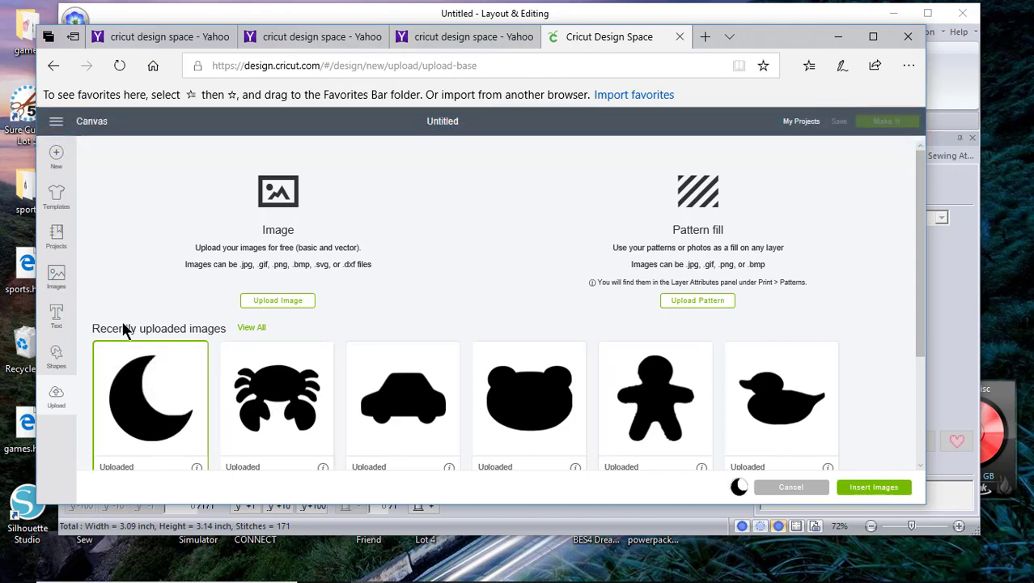
left_click(873, 499)
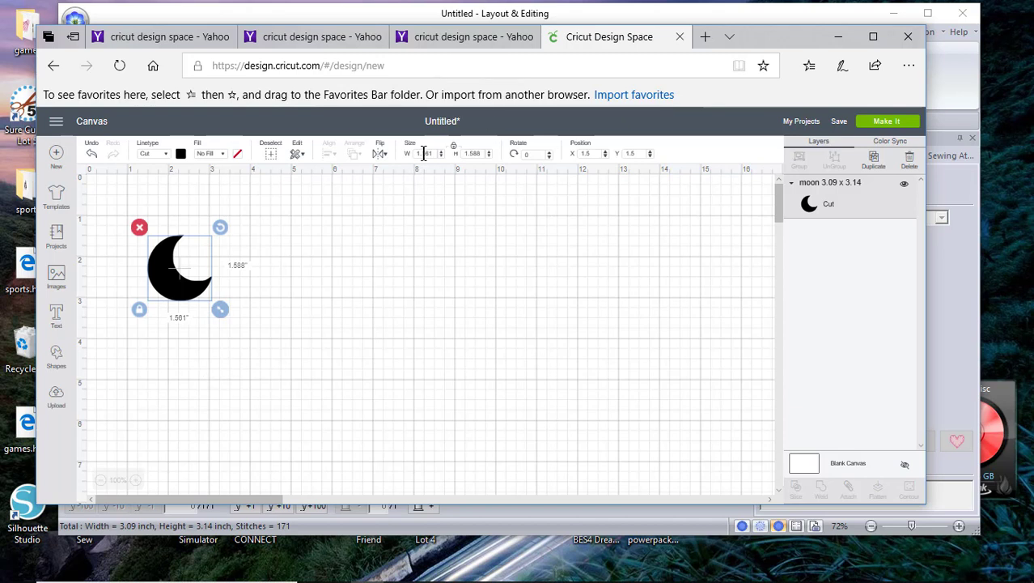
left_click(451, 147)
Step: Size the moon to 3.09 inches wide and 3.14 inches tall
left_click(413, 153)
type("3.09")
left_click(469, 154)
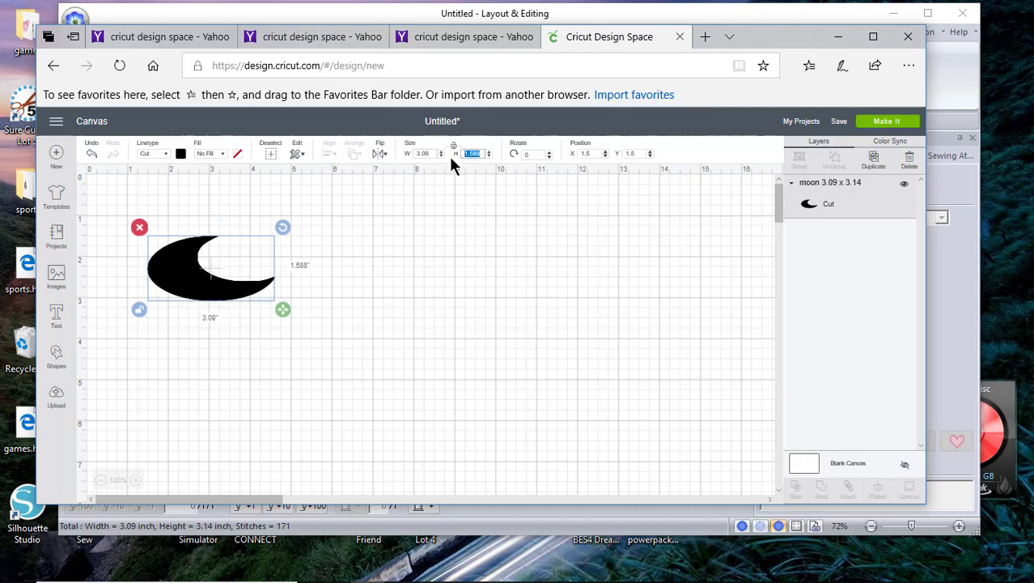
type("3.14")
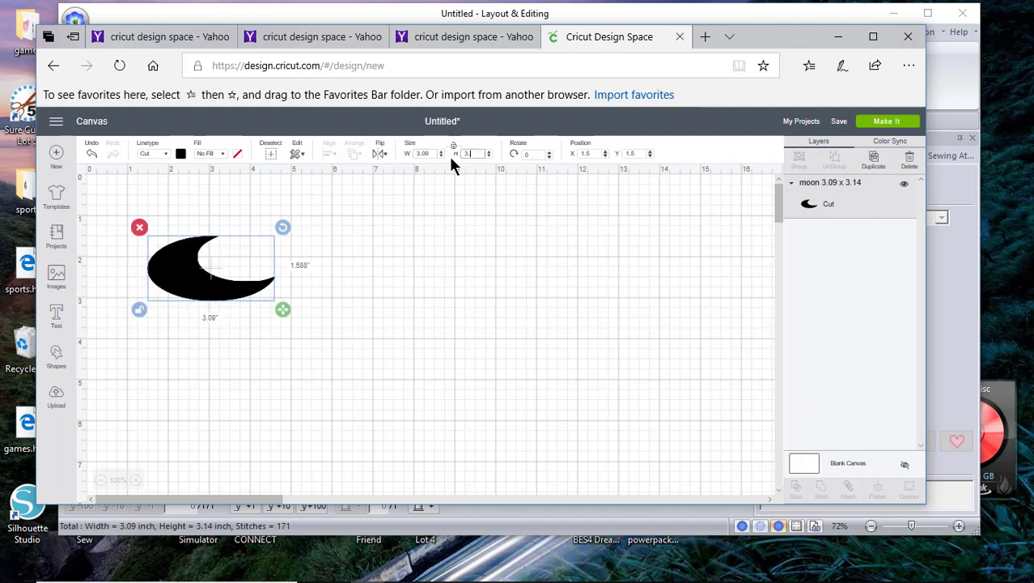
left_click(522, 310)
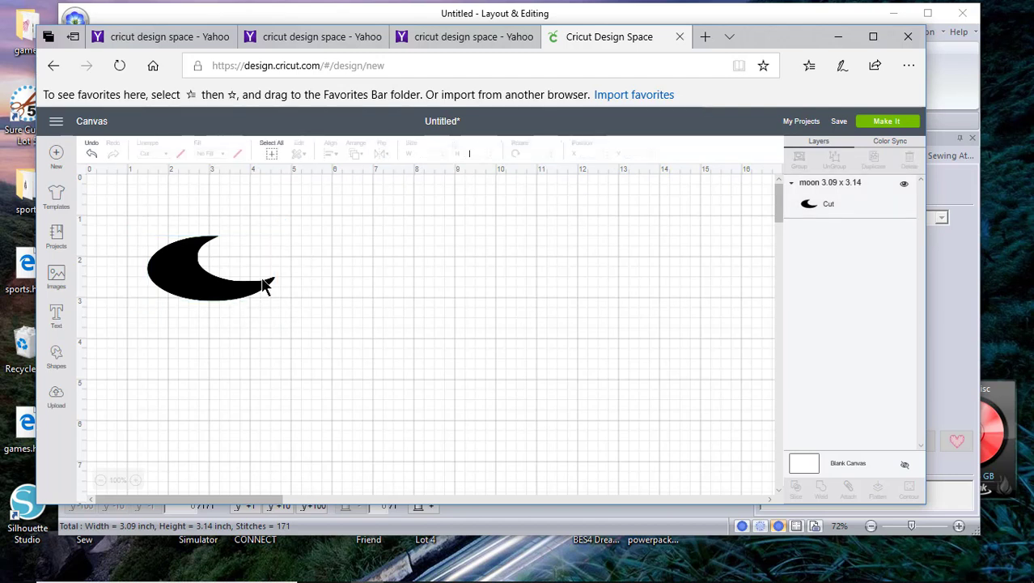
left_click(175, 285)
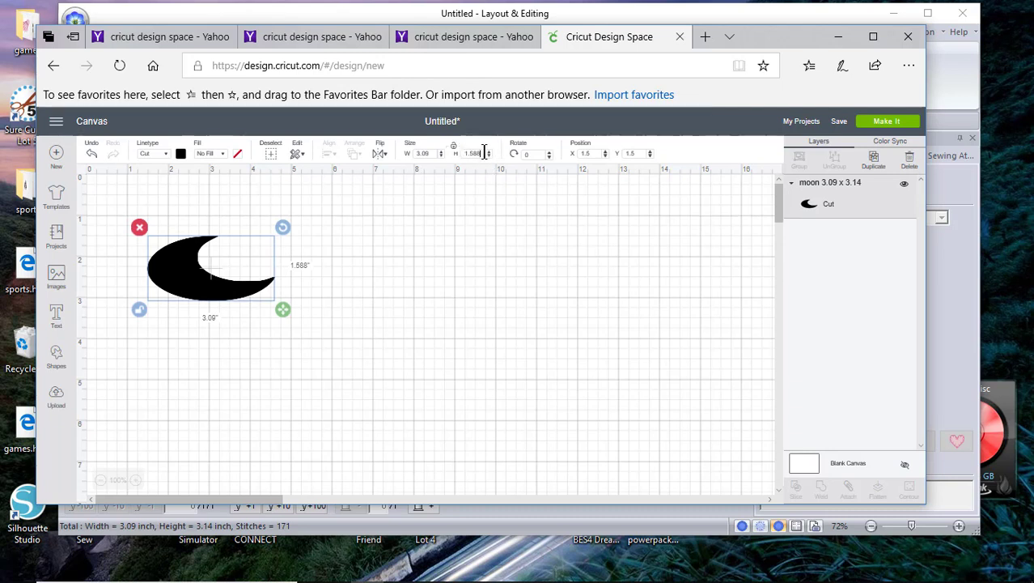
left_click_drag(483, 153, 454, 153)
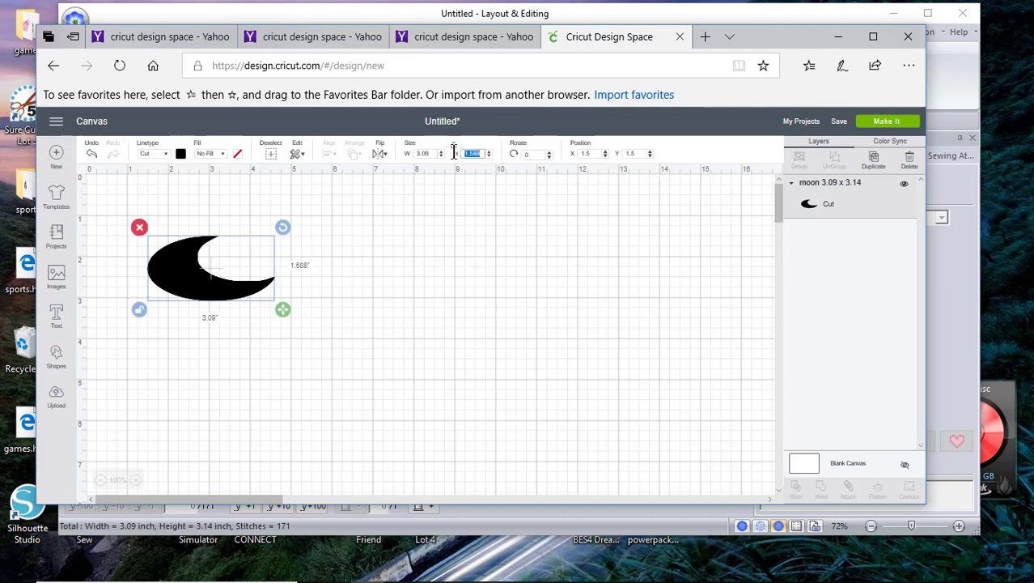
type("3.14")
Step: Apply the 3.14-inch height, then bring PE Design's Layout & Editing window forward
key("Return")
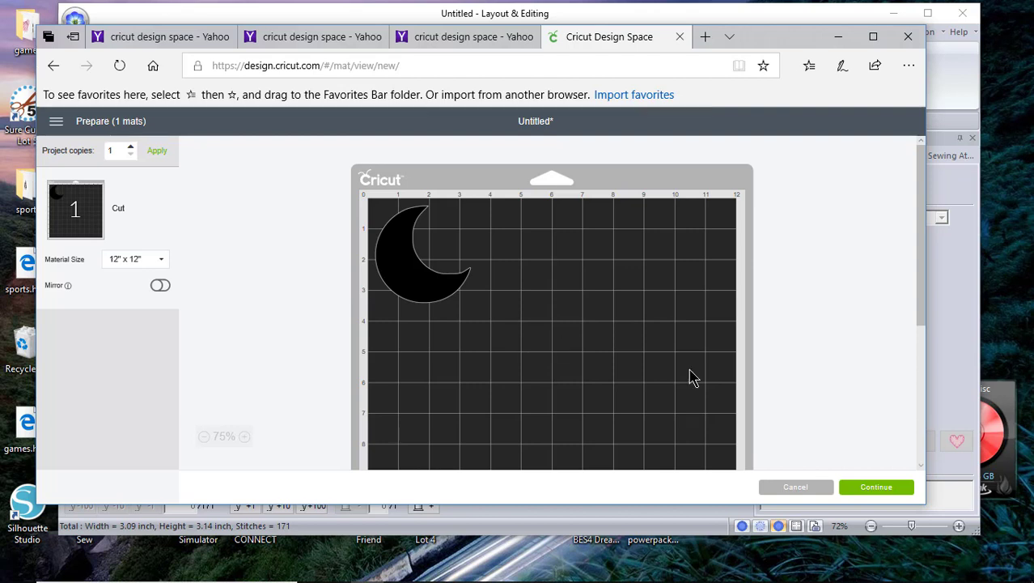
left_click(951, 394)
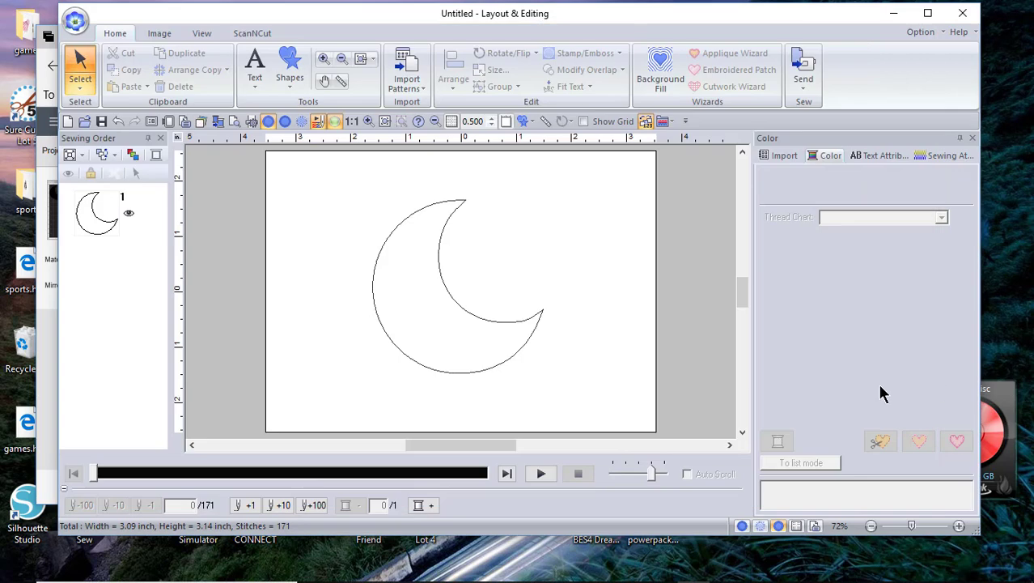
Step: Open the recent Crabsatin4x4.pes design, declining to save the Untitled moon outline
left_click(76, 20)
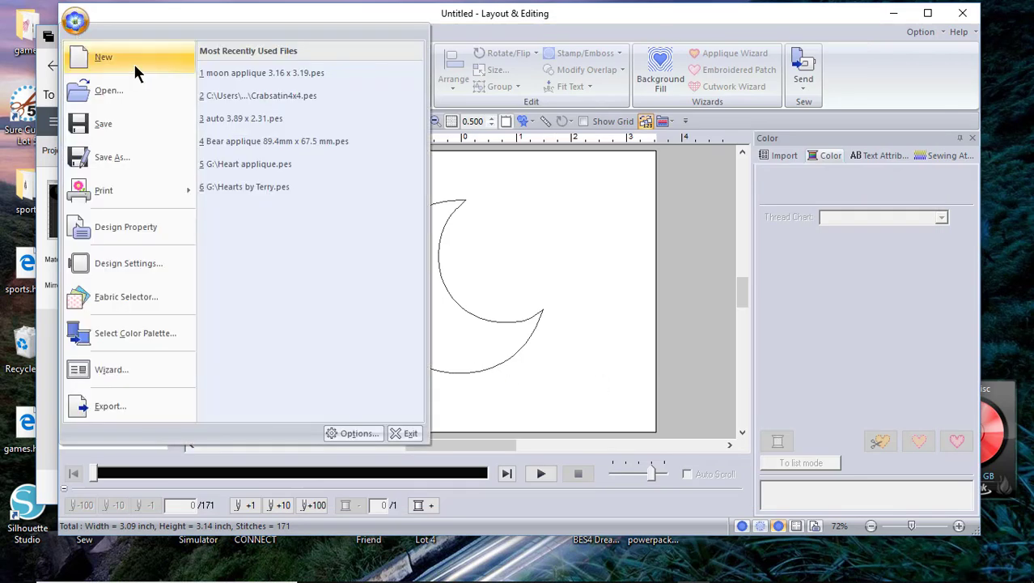
left_click(268, 96)
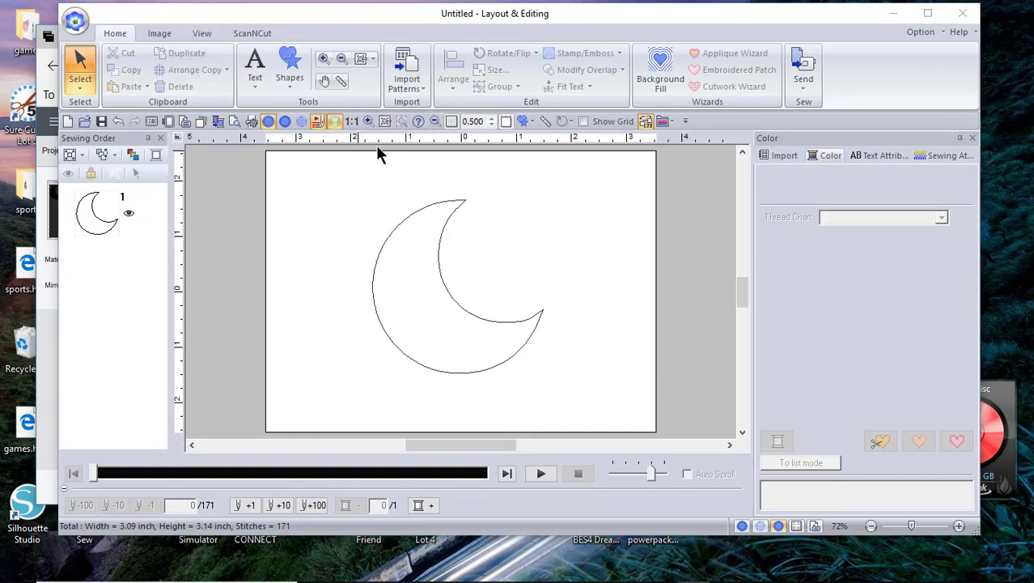
left_click(526, 310)
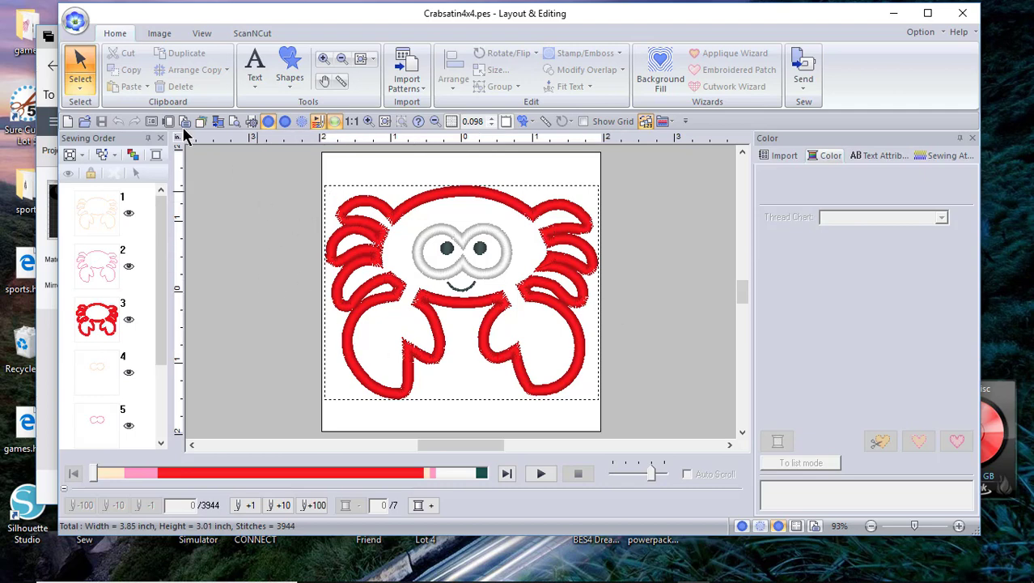
Step: Select all of the crab and convert its stitches to blocks at Normal sensitivity
left_click(80, 87)
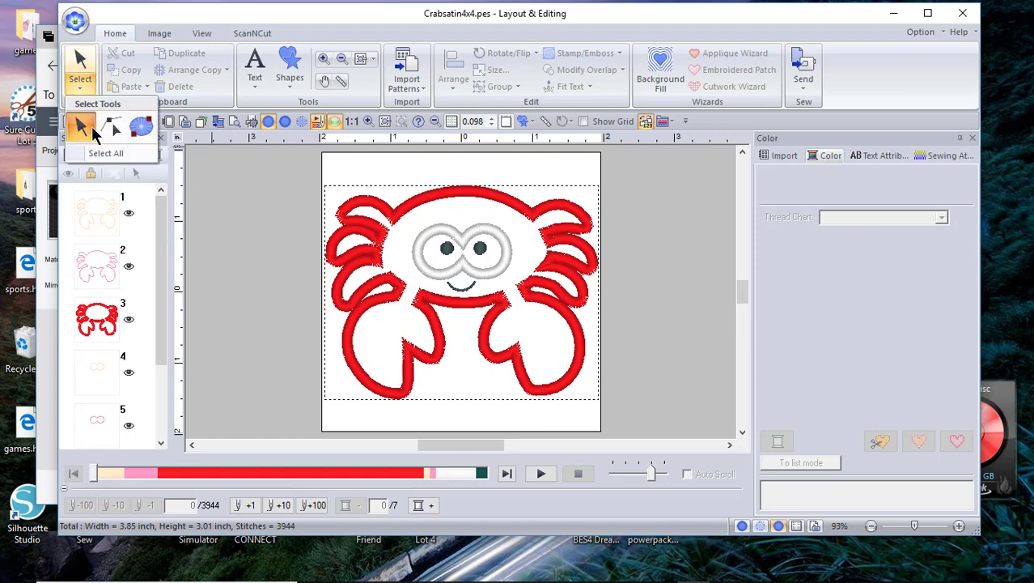
left_click(101, 153)
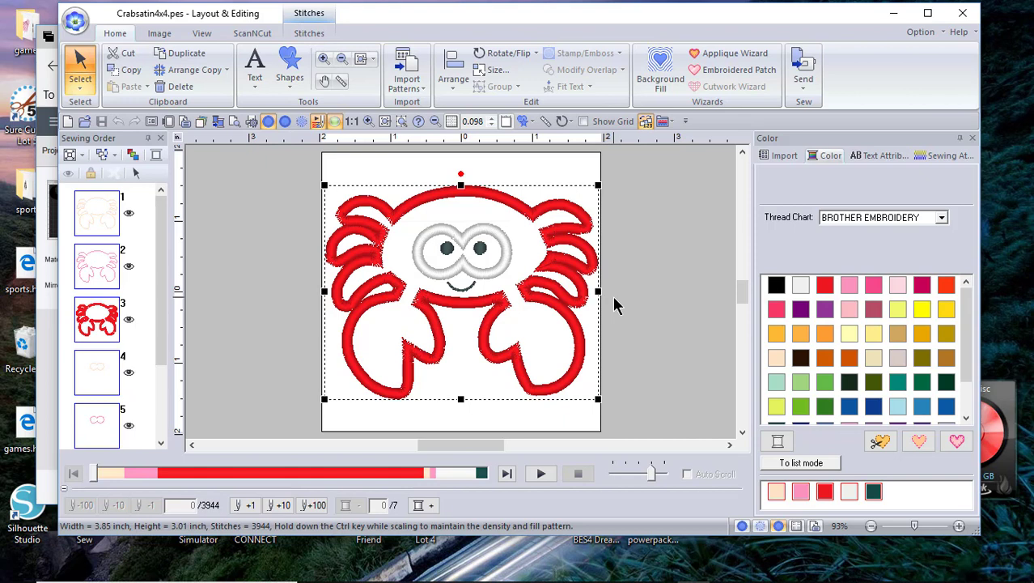
left_click(312, 33)
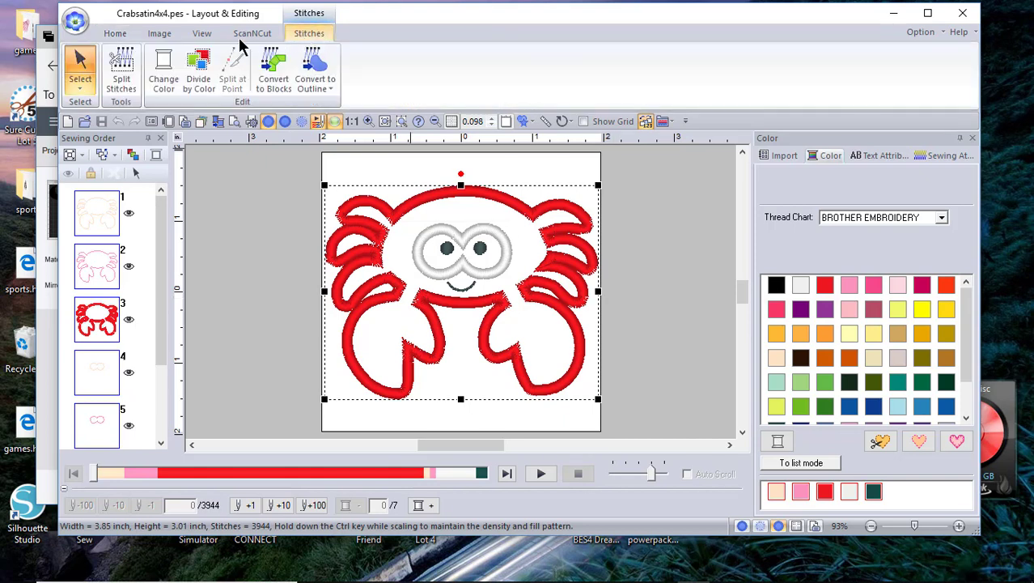
left_click(276, 73)
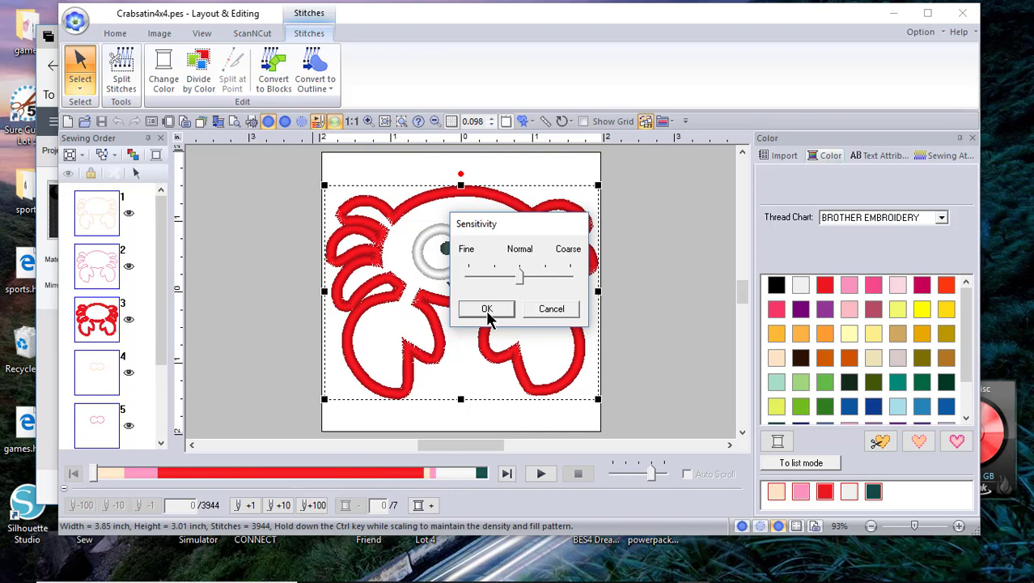
left_click(487, 310)
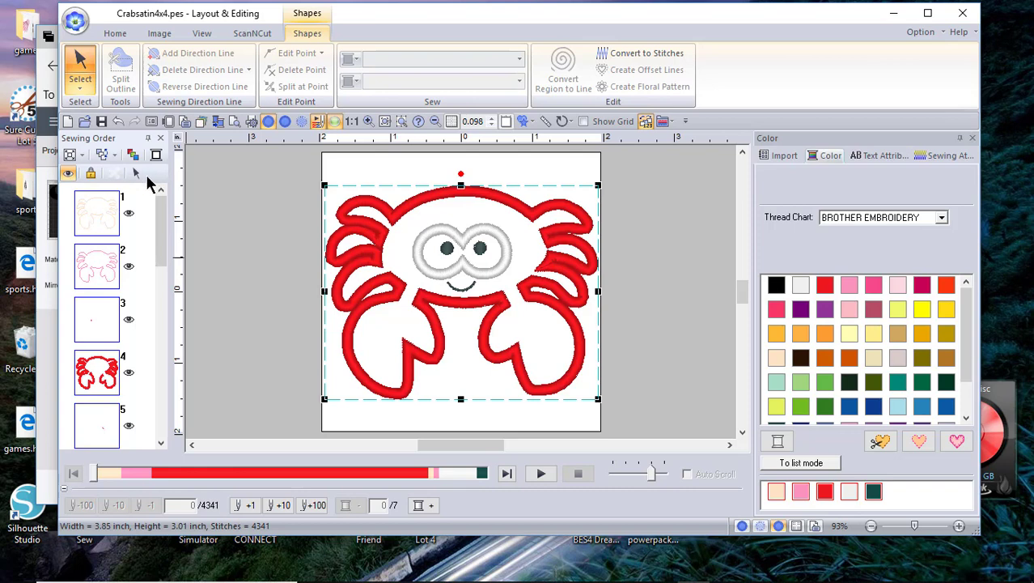
Step: Set the crab's outline layer line colour to 900 Embroidery Black
left_click(212, 195)
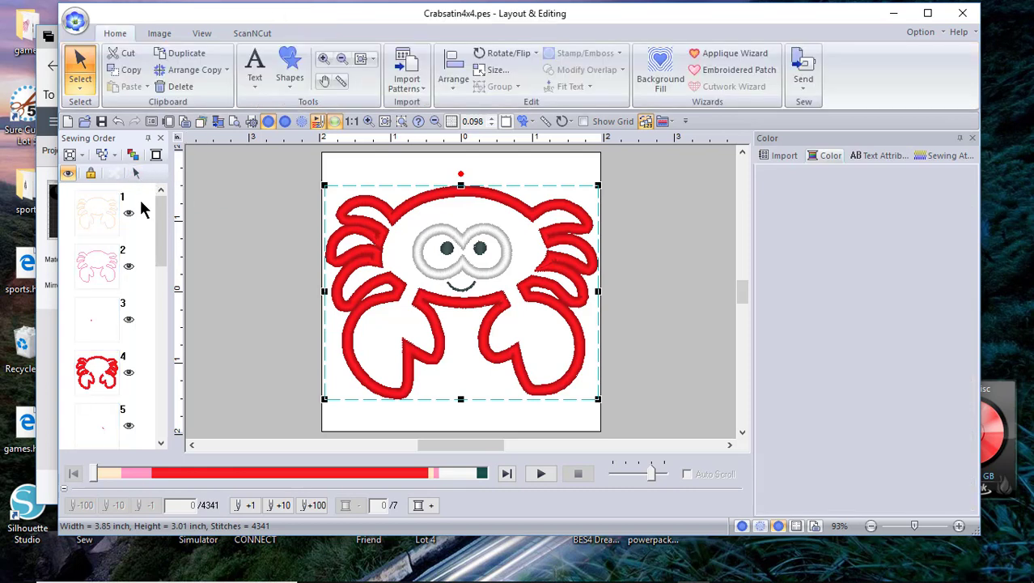
left_click(104, 215)
left_click(136, 172)
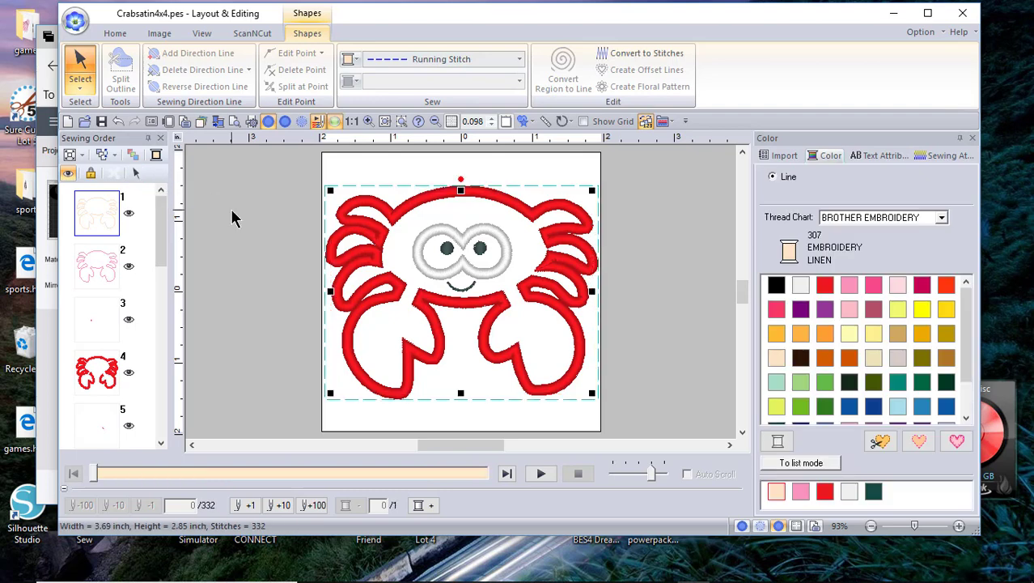
left_click(353, 62)
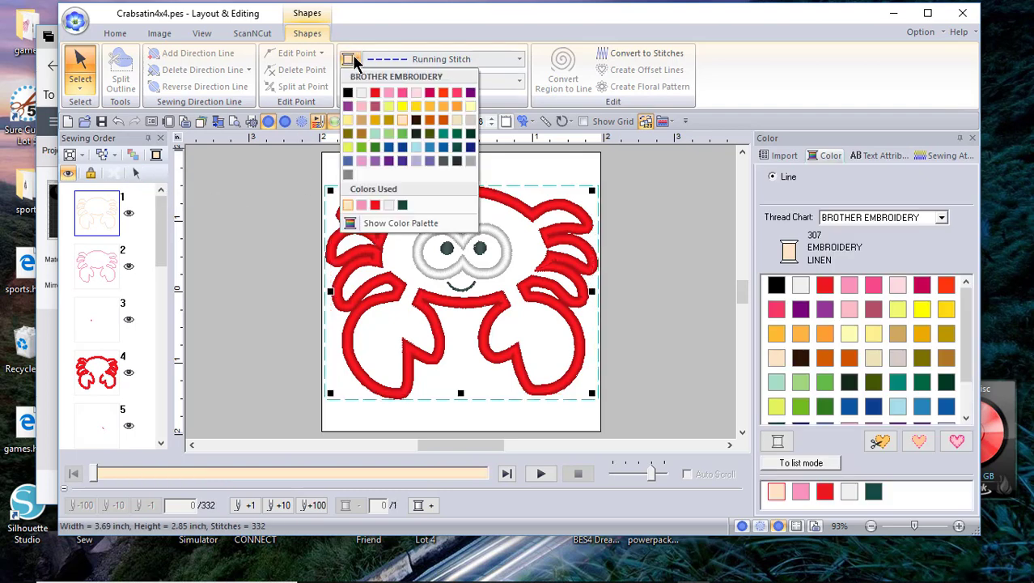
left_click(349, 98)
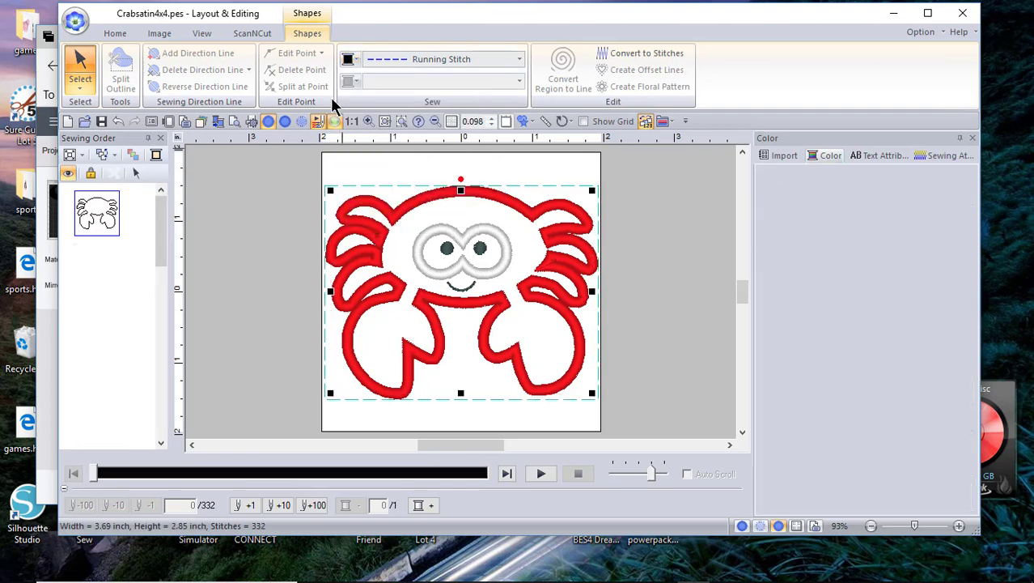
Step: Start a new blank design from the application menu
left_click(117, 35)
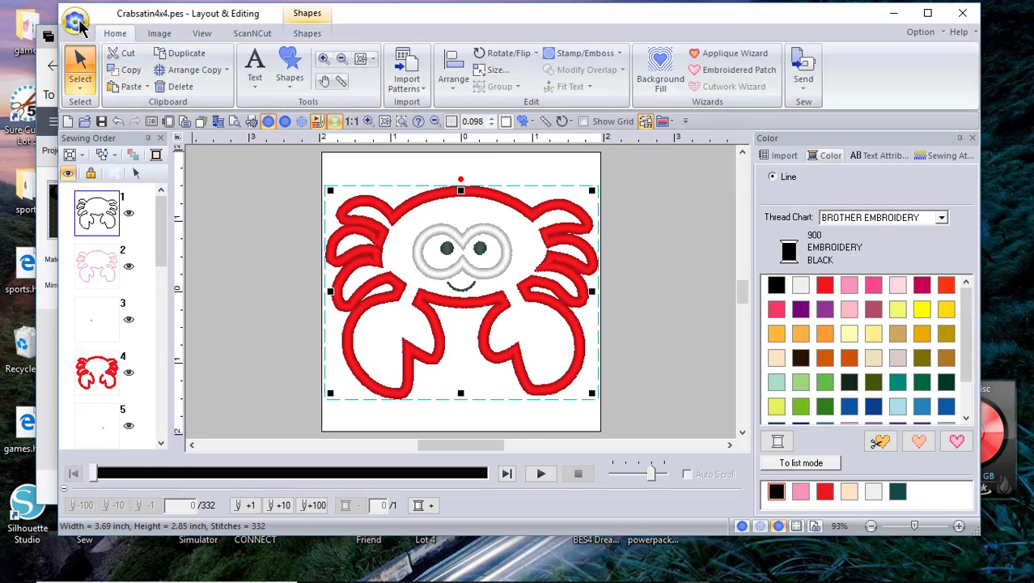
left_click(74, 22)
left_click(103, 57)
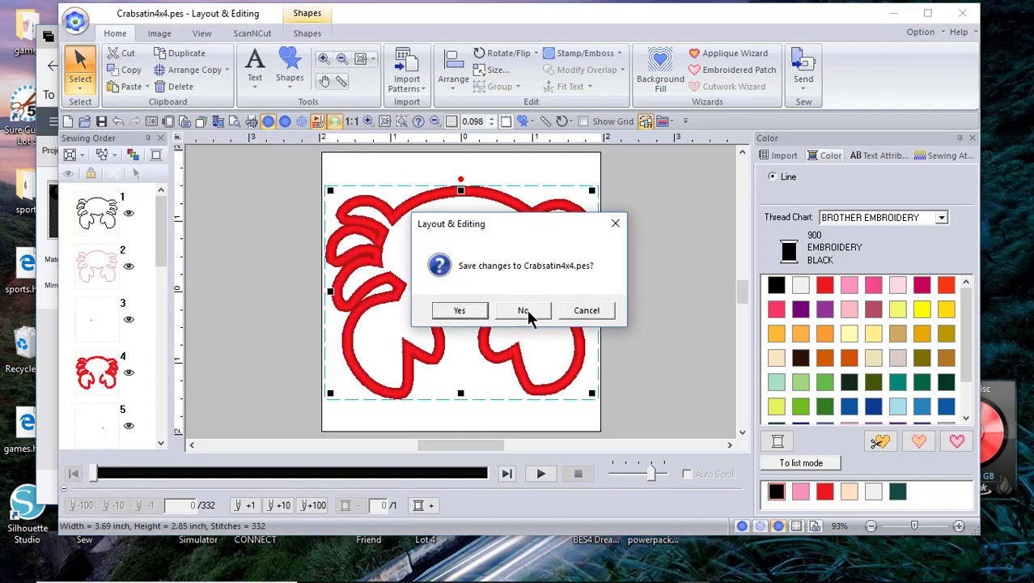
Step: Discard crab changes and paste the black outline (3.69 x 2.85 in, 332 stitches) into Untitled
left_click(523, 311)
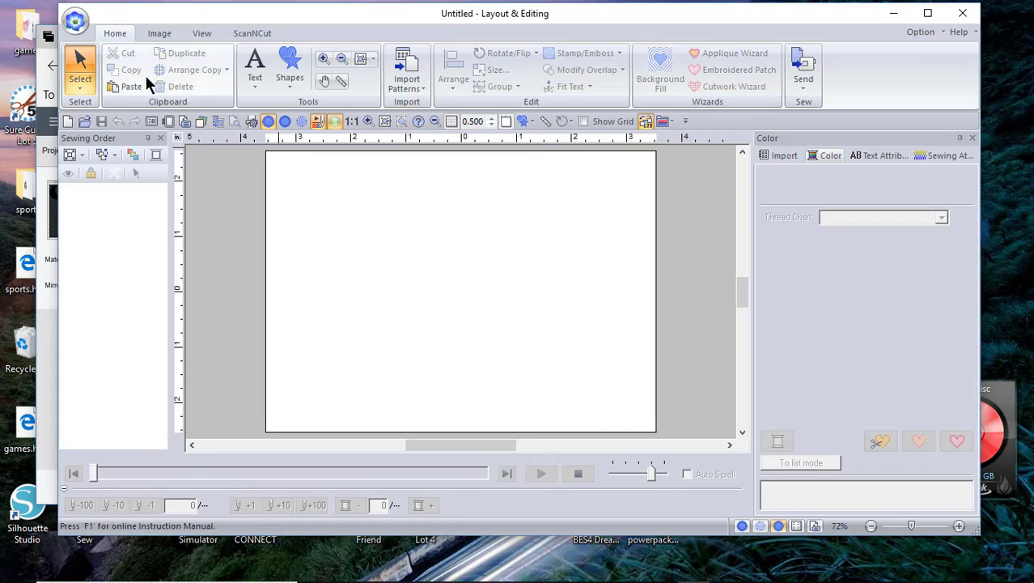
left_click(168, 122)
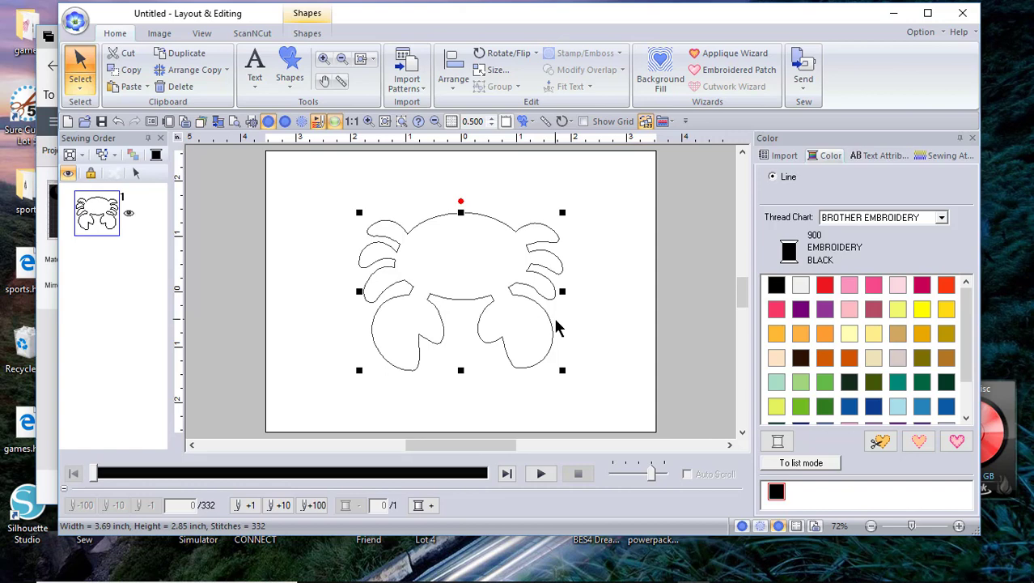
left_click(308, 34)
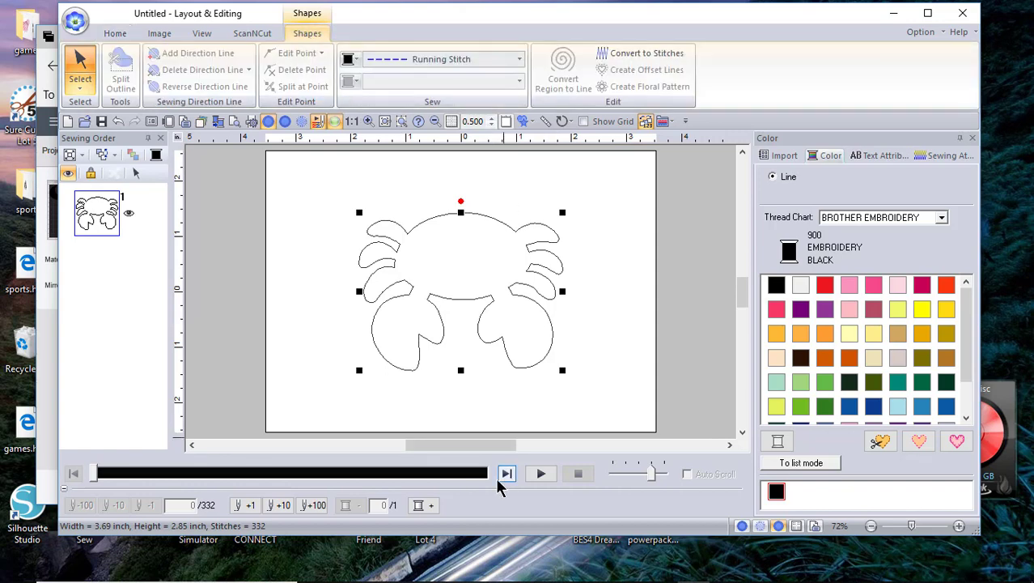